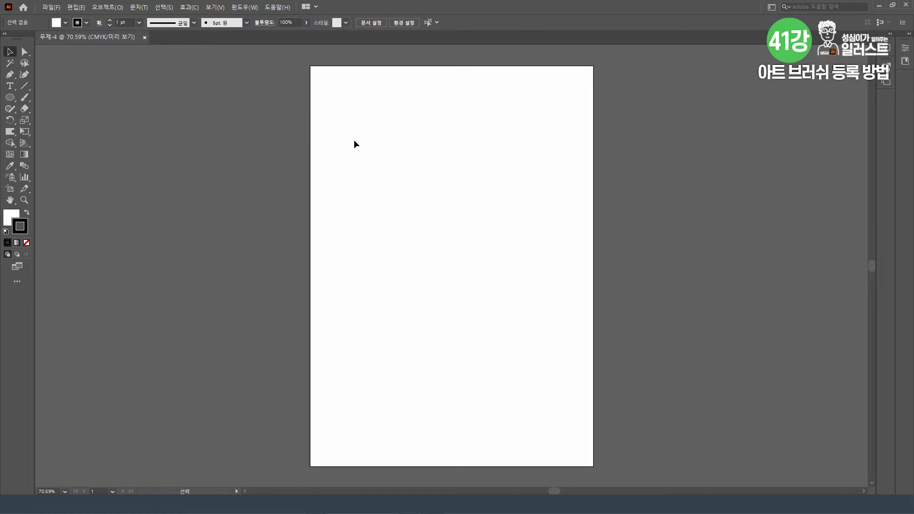
# - Show the document's brushes and open the image brush library (이미지 브러시 라이브러리)
pyautogui.click(242, 8)
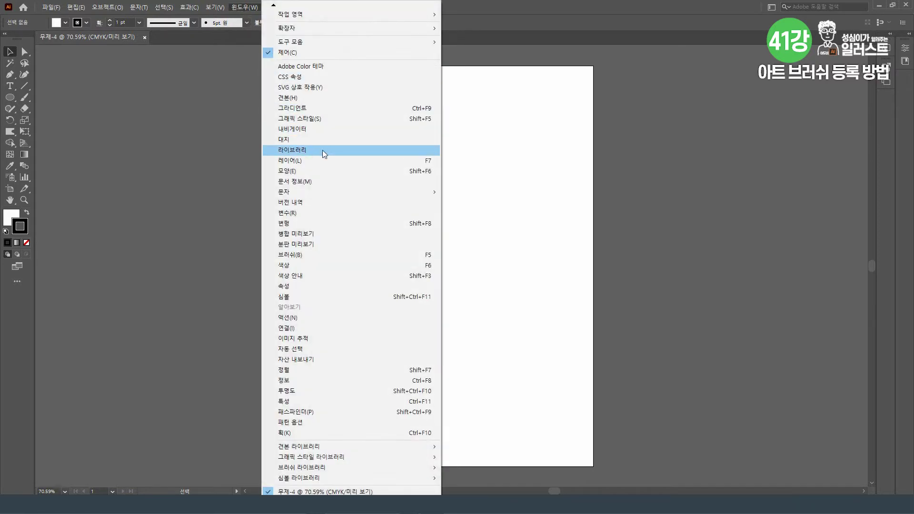
pyautogui.click(342, 258)
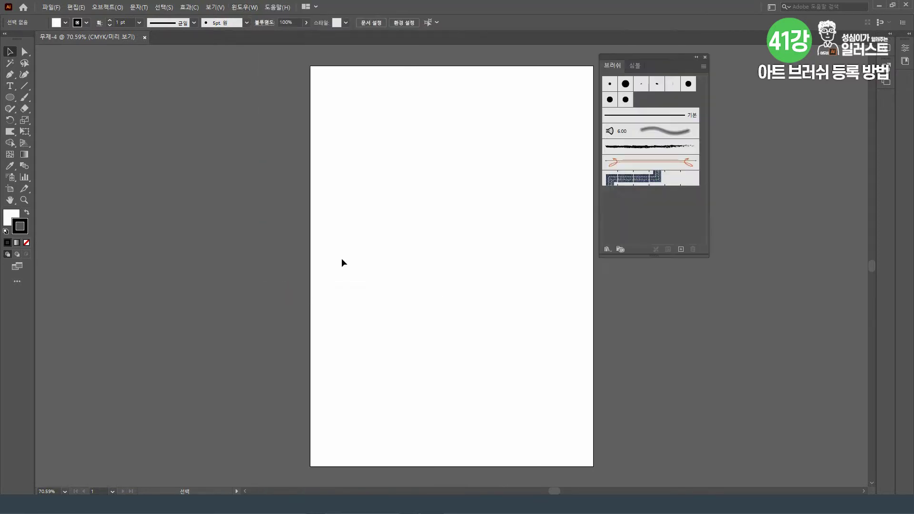
pyautogui.click(245, 7)
pyautogui.moveTo(362, 470)
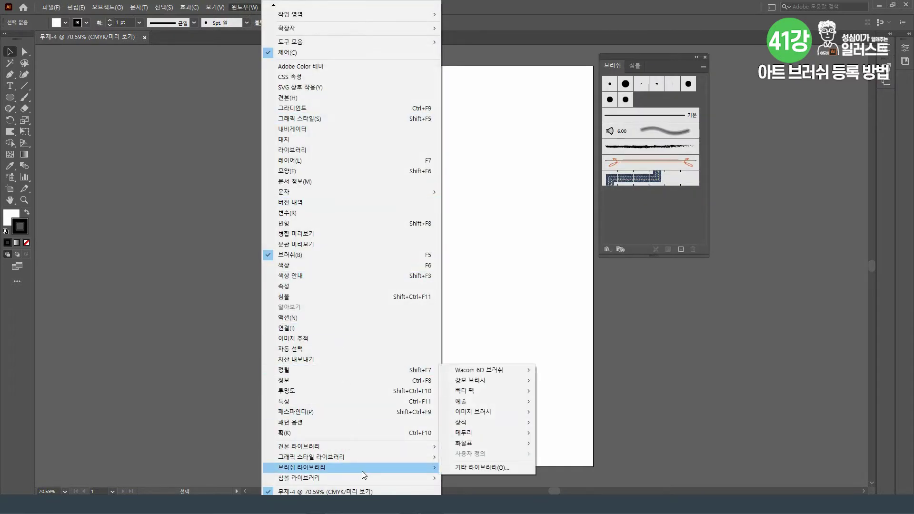
pyautogui.moveTo(496, 413)
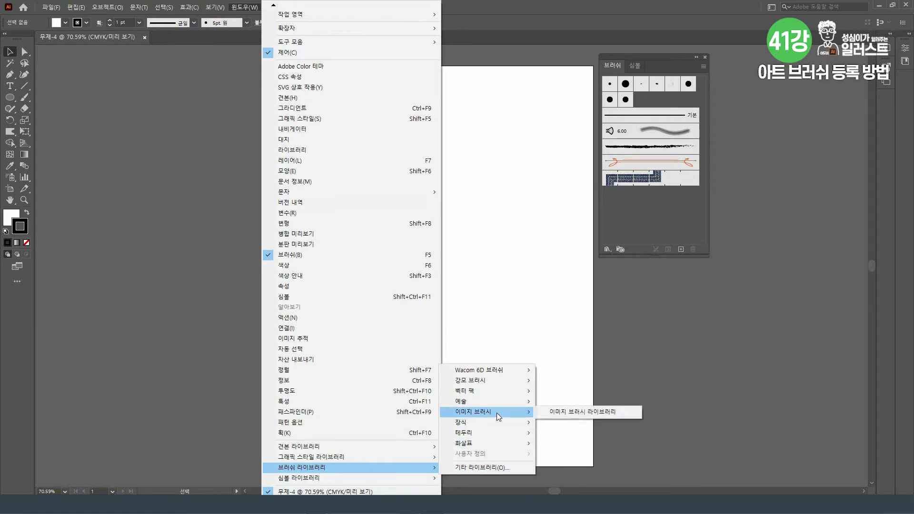
pyautogui.click(604, 413)
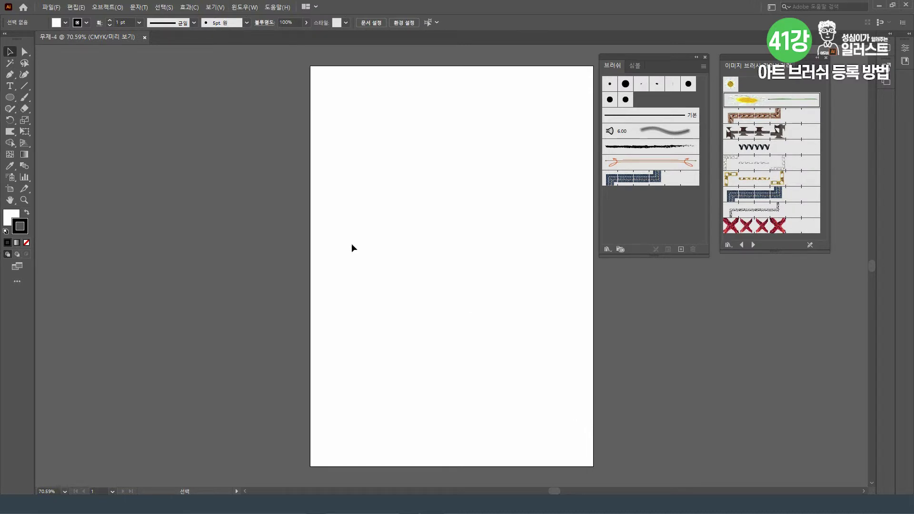
# - Draw a vertical line about 114 mm long near the artboard's center and apply the daisy art brush to it
pyautogui.click(24, 87)
pyautogui.moveTo(443, 205); pyautogui.dragTo(470, 359)
pyautogui.click(9, 51)
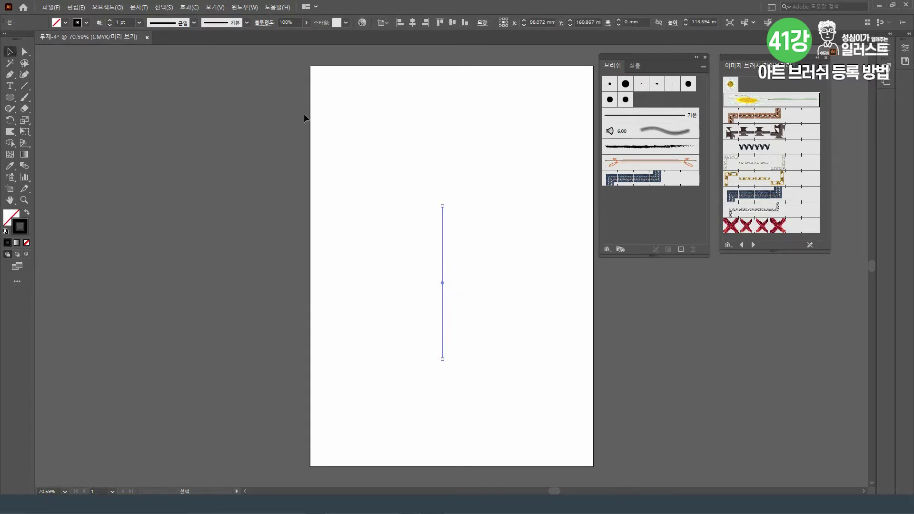
pyautogui.click(768, 101)
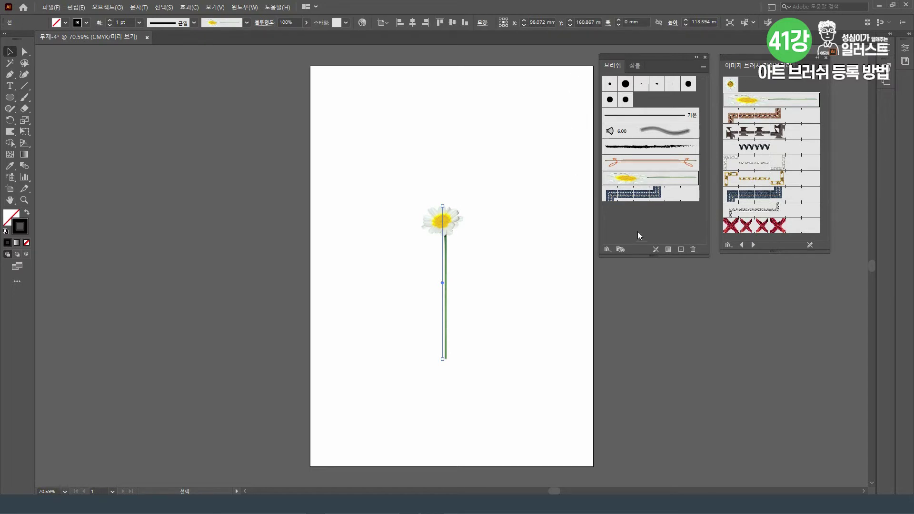
# - Examine the image detail of the daisy brush stroke up close, including its petals, yellow center and stem
pyautogui.hotkey('ctrl', '1')
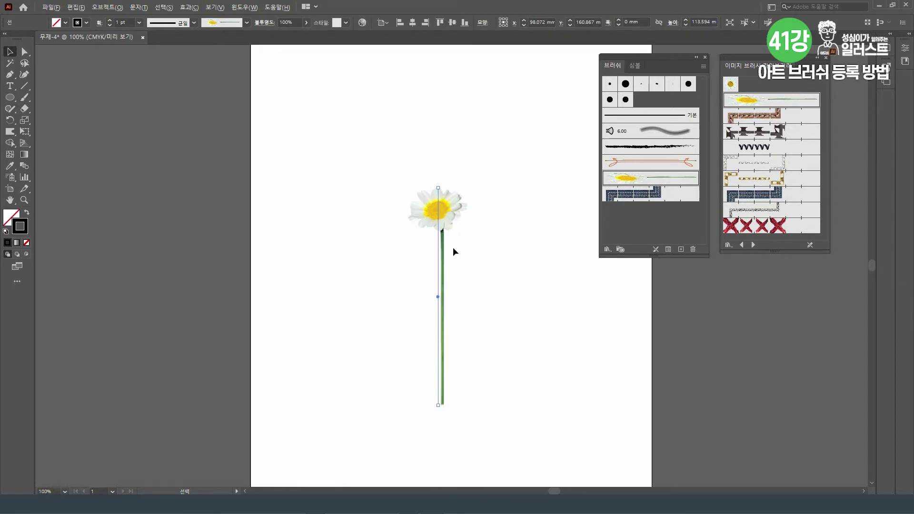
pyautogui.scroll(4, 453, 248)
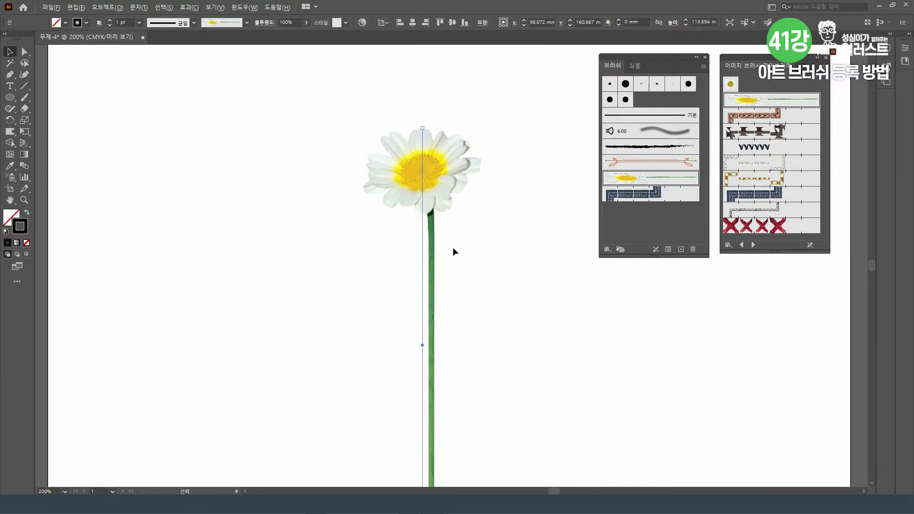
pyautogui.scroll(3, 389, 232)
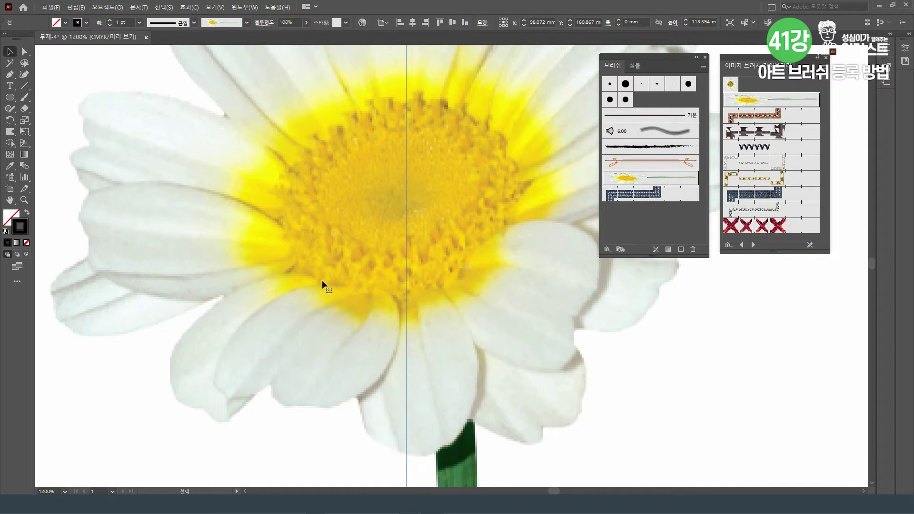
pyautogui.scroll(2, 321, 272)
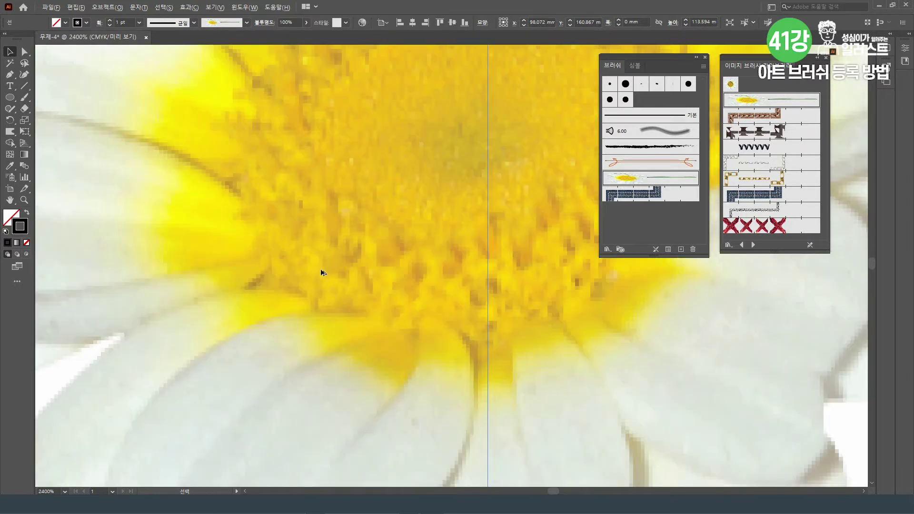
pyautogui.scroll(-5, 321, 270)
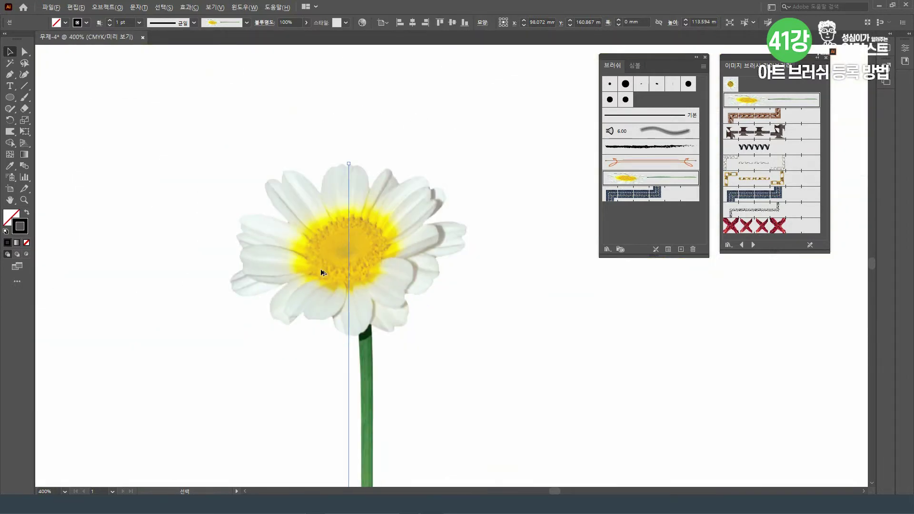
pyautogui.scroll(-2, 321, 269)
pyautogui.moveTo(386, 298); pyautogui.dragTo(402, 182)
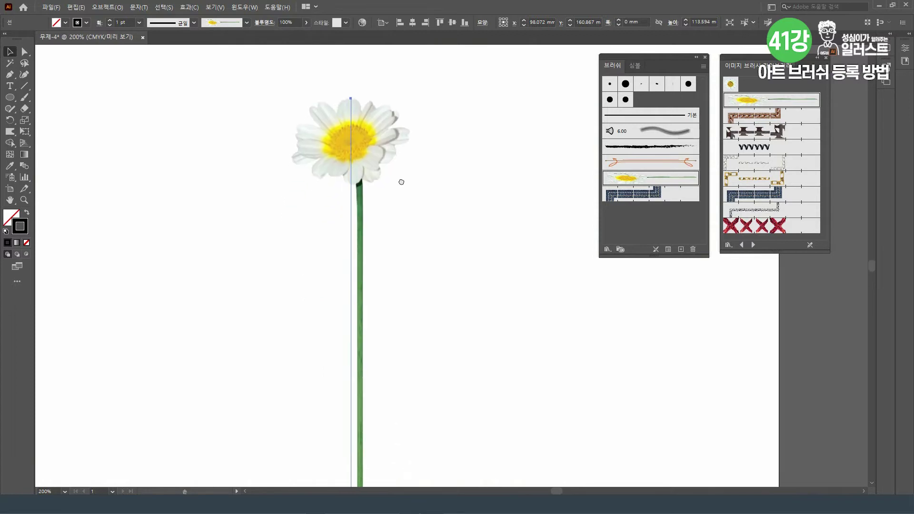
pyautogui.scroll(-1, 401, 182)
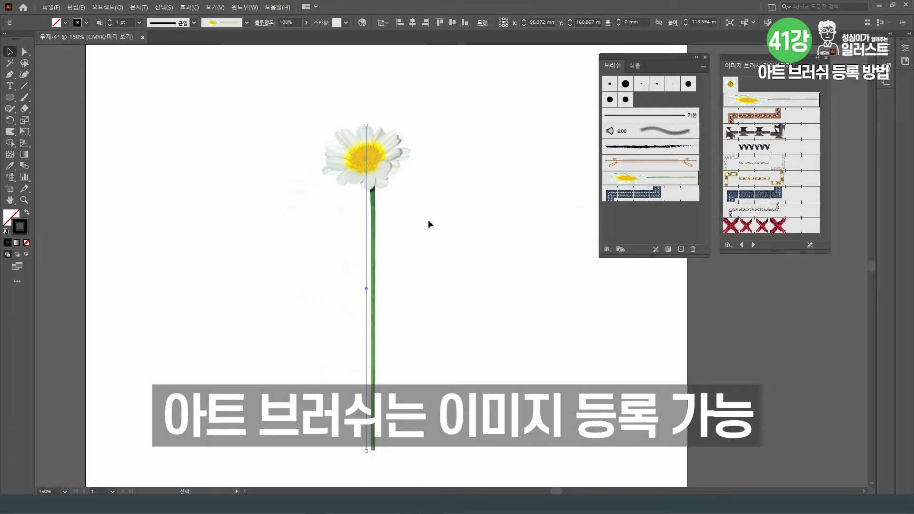
pyautogui.scroll(4, 357, 172)
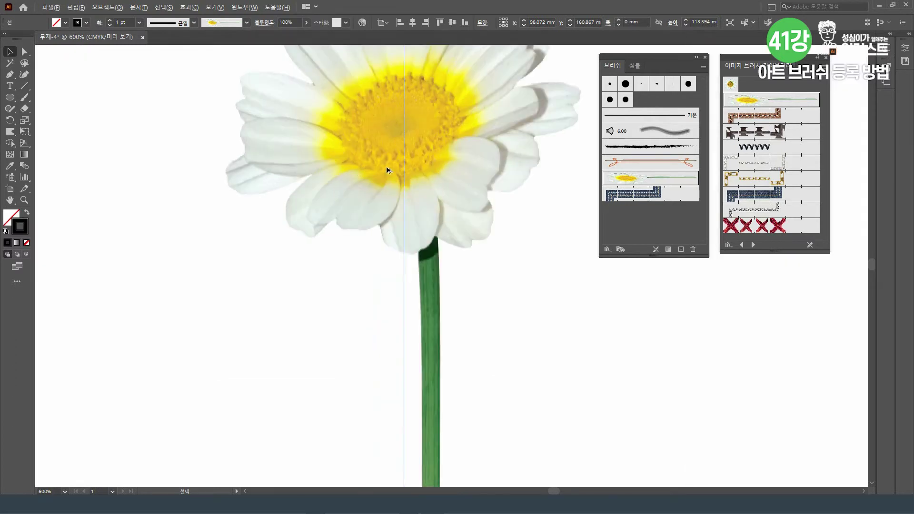
pyautogui.scroll(2, 407, 166)
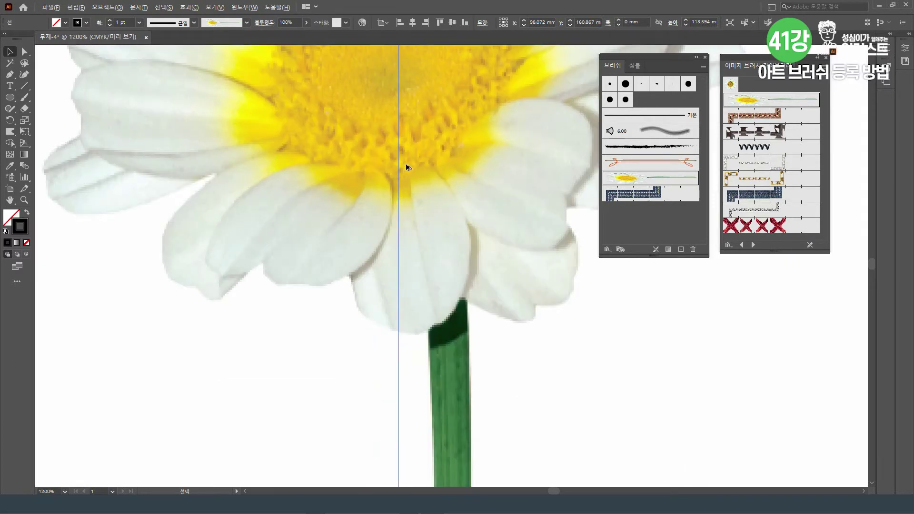
pyautogui.scroll(-3, 406, 167)
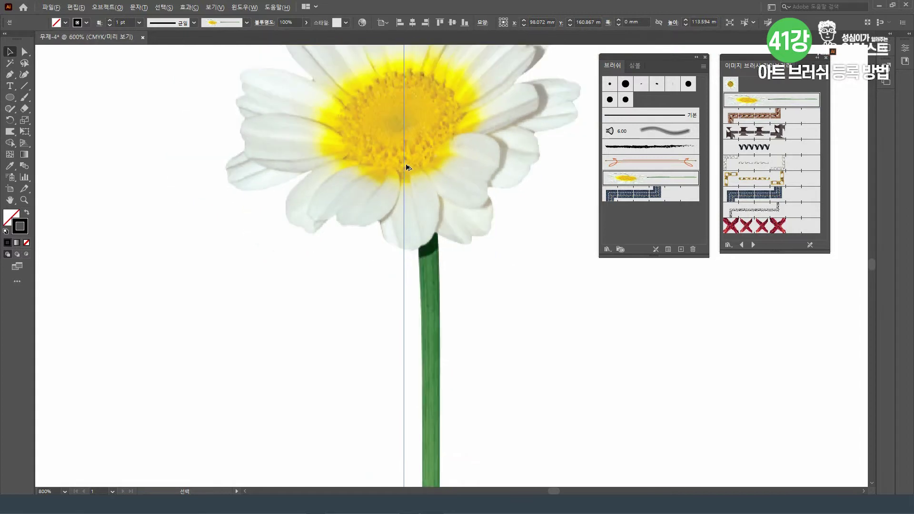
pyautogui.scroll(-3, 406, 166)
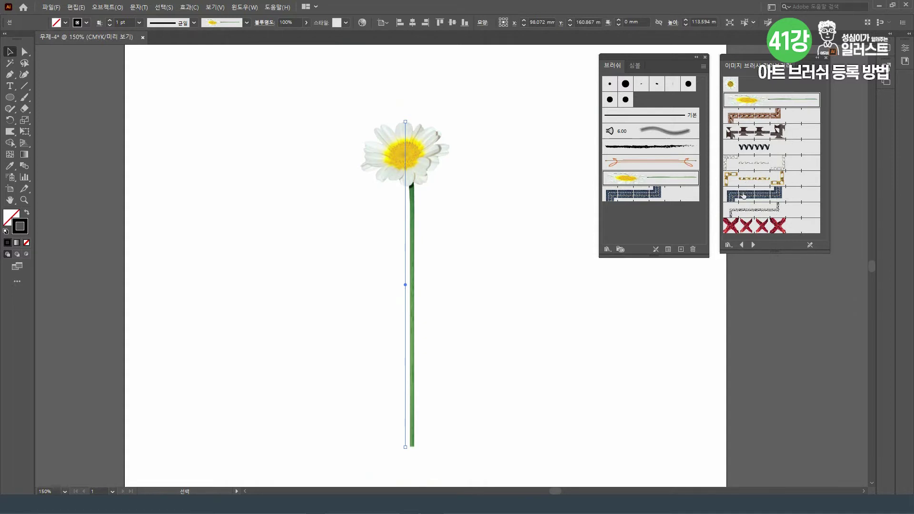
# - Set the daisy art brush to scale proportionately (비례적으로 크기 조절) and apply the change to existing strokes
pyautogui.doubleClick(670, 182)
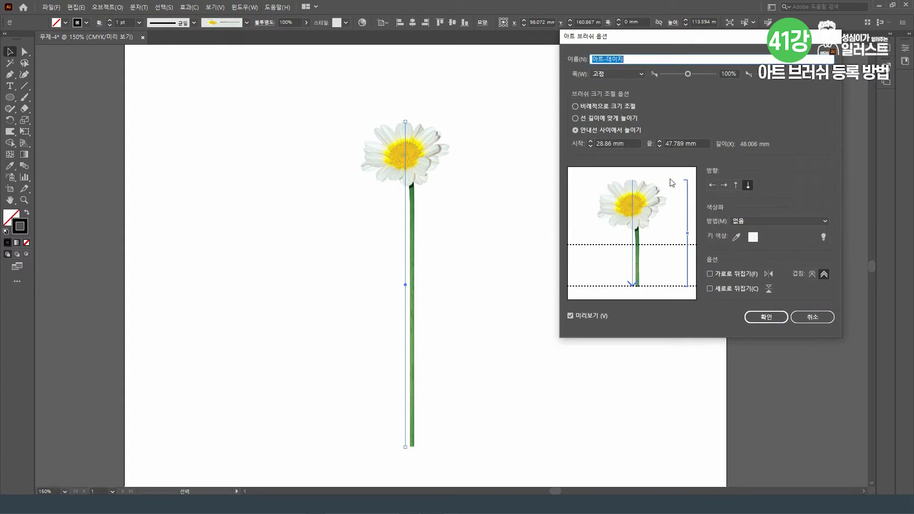
pyautogui.moveTo(629, 40); pyautogui.dragTo(605, 55)
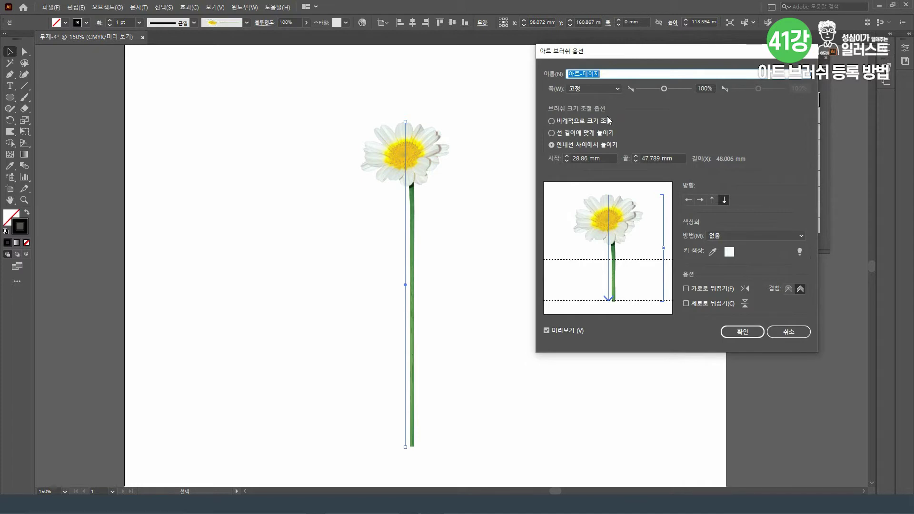
pyautogui.click(552, 122)
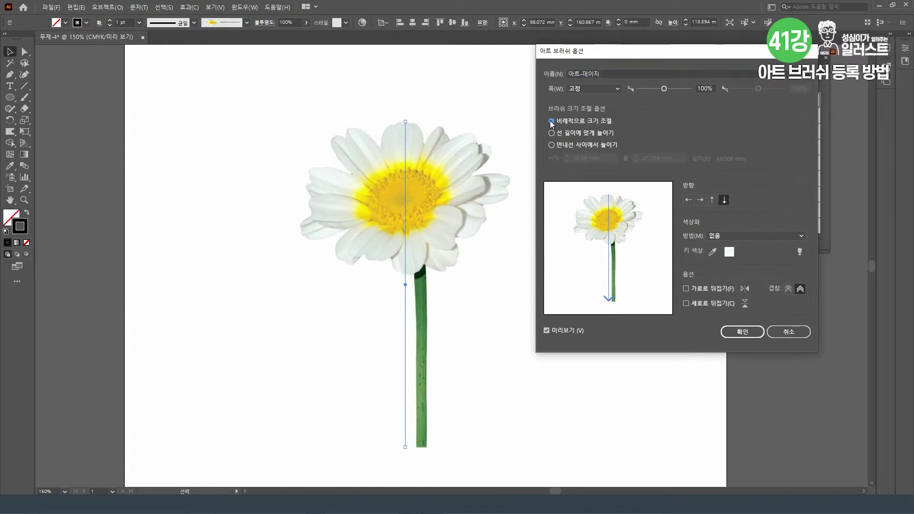
pyautogui.click(753, 333)
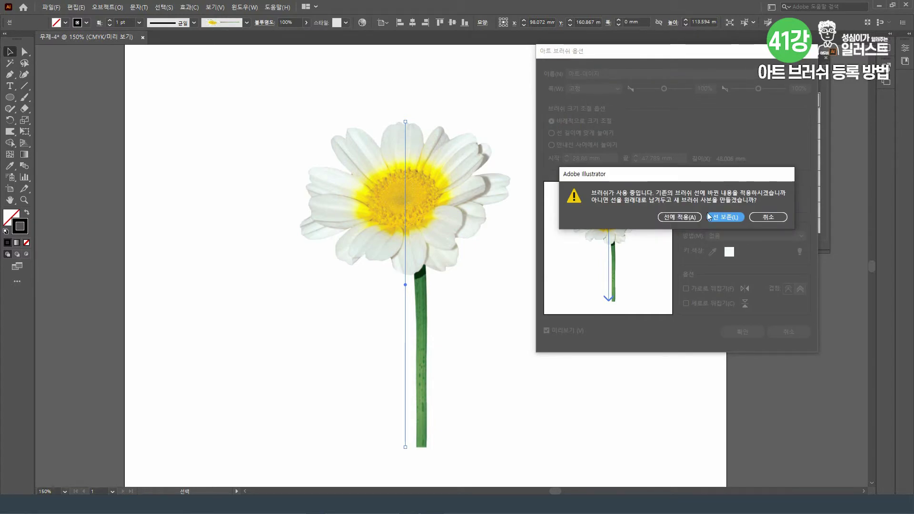
pyautogui.click(681, 218)
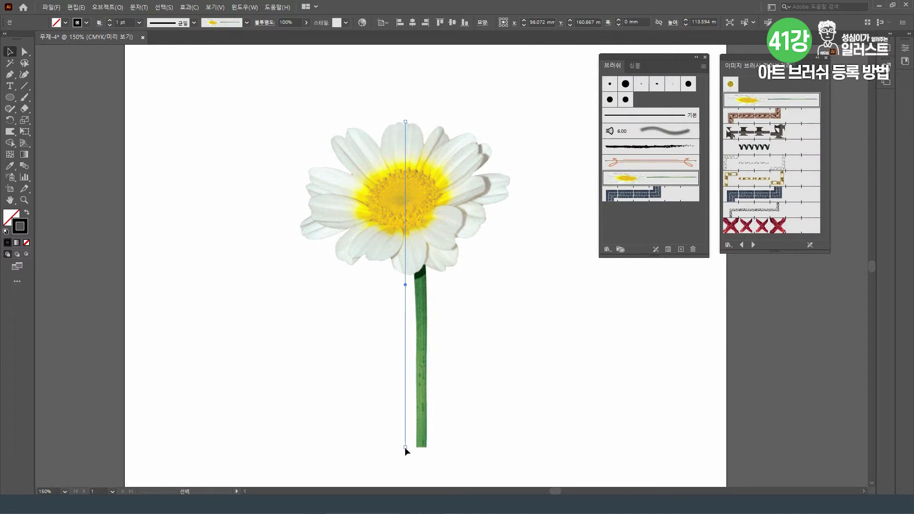
# - Try moving the line's lower endpoint slightly upward, and undo that move along with the proportional scaling change
pyautogui.moveTo(405, 447)
pyautogui.mouseDown()
pyautogui.moveTo(406, 210)
pyautogui.moveTo(402, 435)
pyautogui.mouseUp()
pyautogui.press('a')
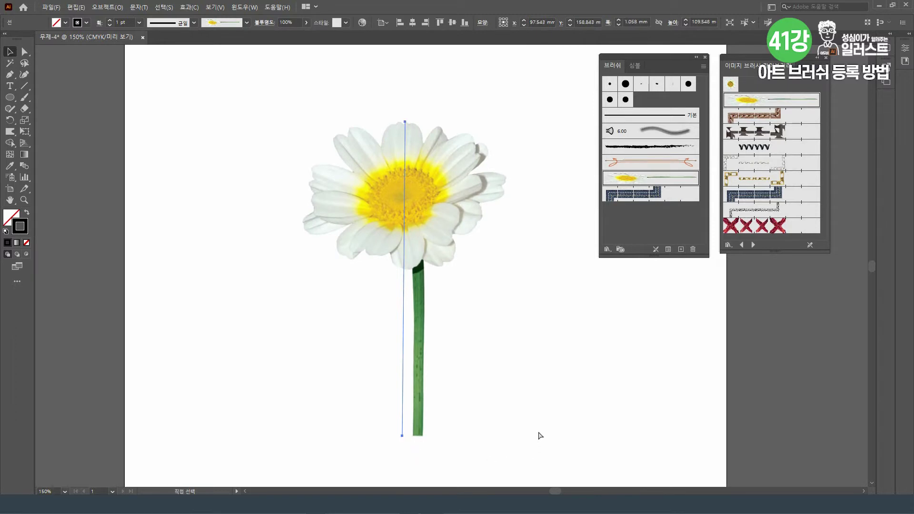
pyautogui.hotkey('ctrl', 'z')
pyautogui.hotkey('ctrl', 'z')
pyautogui.hotkey('ctrl', 'z')
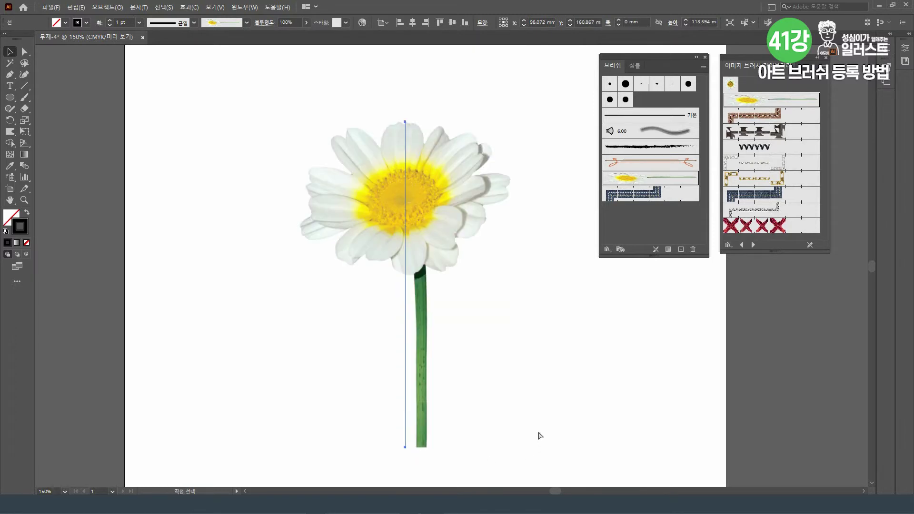
pyautogui.press('v')
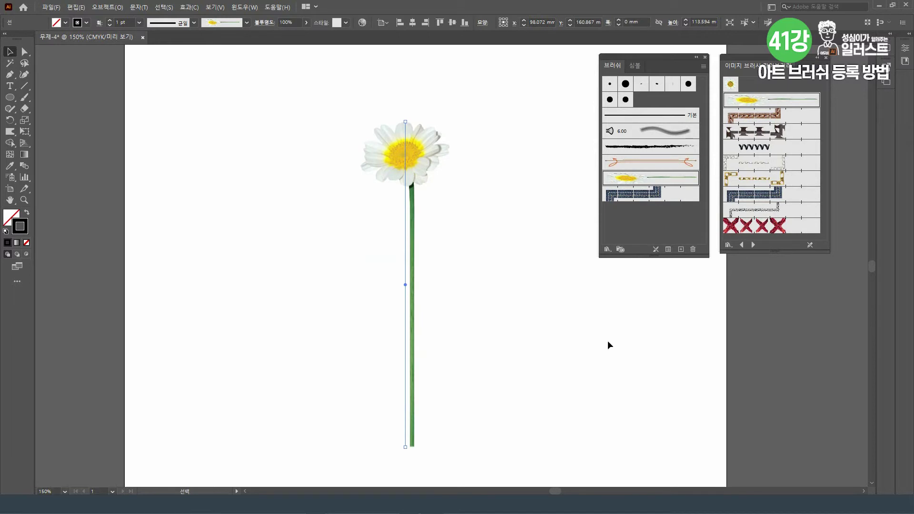
# - Set the daisy art brush to stretch to the stroke length (선 길이에 맞게 늘이기) and apply it to existing strokes
pyautogui.doubleClick(664, 181)
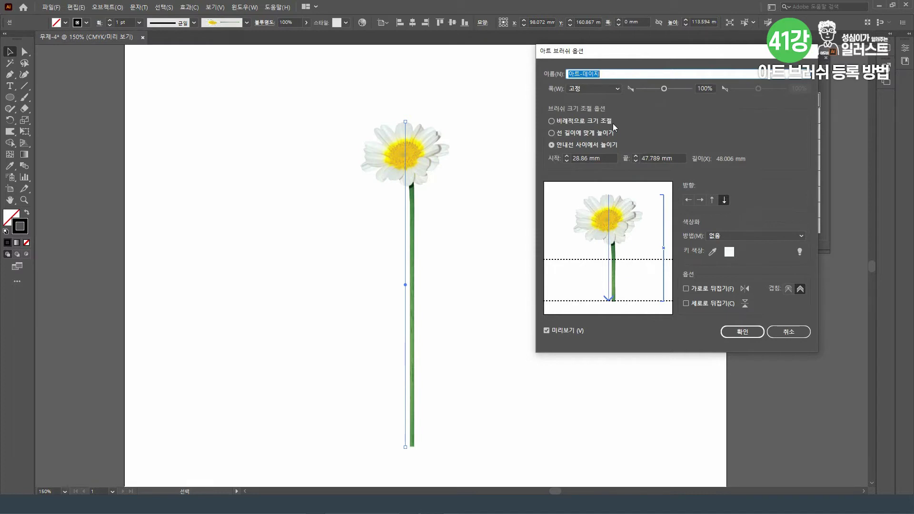
pyautogui.click(575, 134)
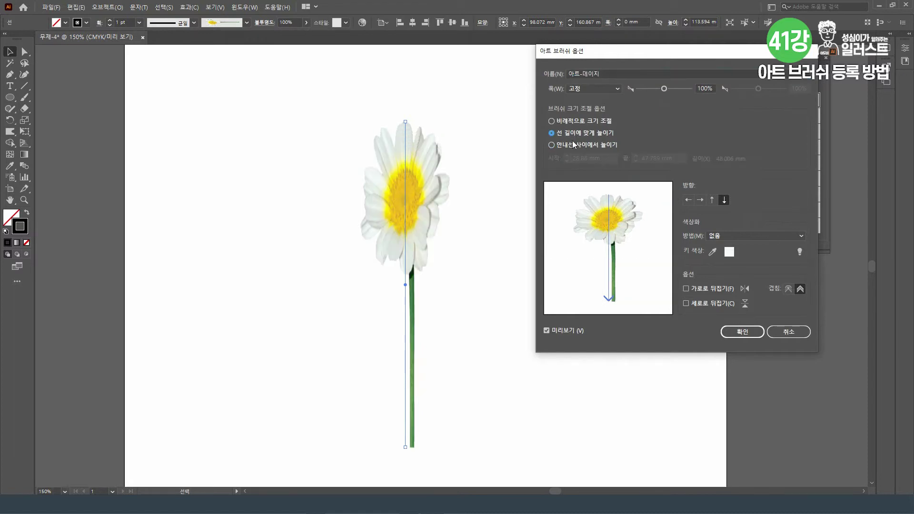
pyautogui.click(742, 333)
pyautogui.click(675, 218)
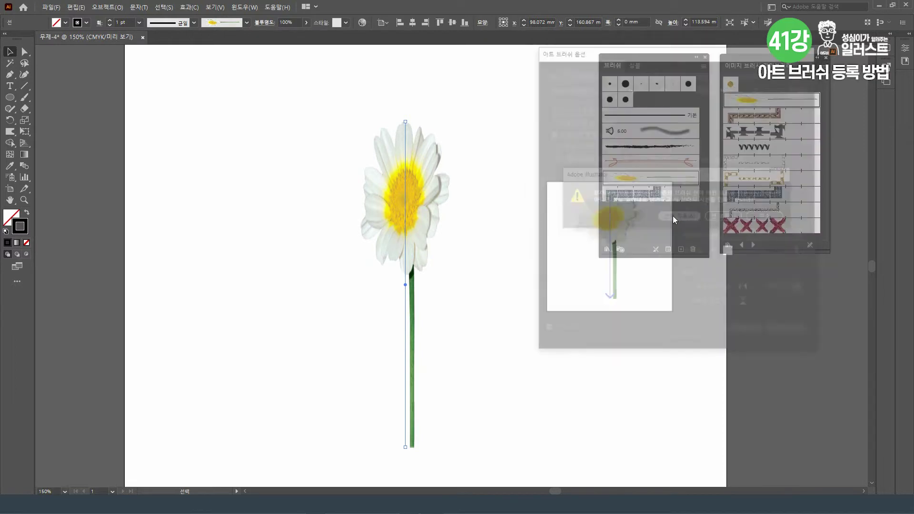
# - Try shifting the line's lower endpoint slightly sideways, and undo that move along with the stretch-to-length change
pyautogui.moveTo(405, 447)
pyautogui.mouseDown()
pyautogui.moveTo(405, 187)
pyautogui.moveTo(408, 447)
pyautogui.mouseUp()
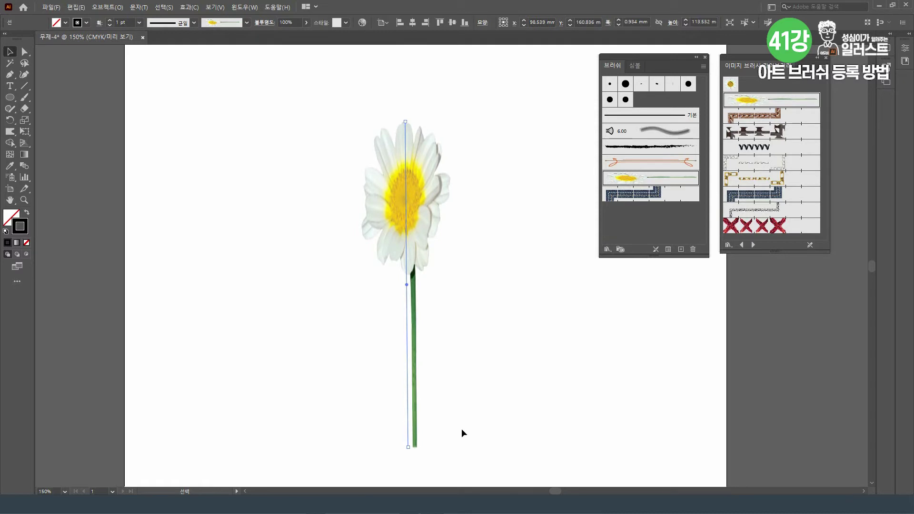
pyautogui.hotkey('ctrl', 'z')
pyautogui.hotkey('ctrl', 'z')
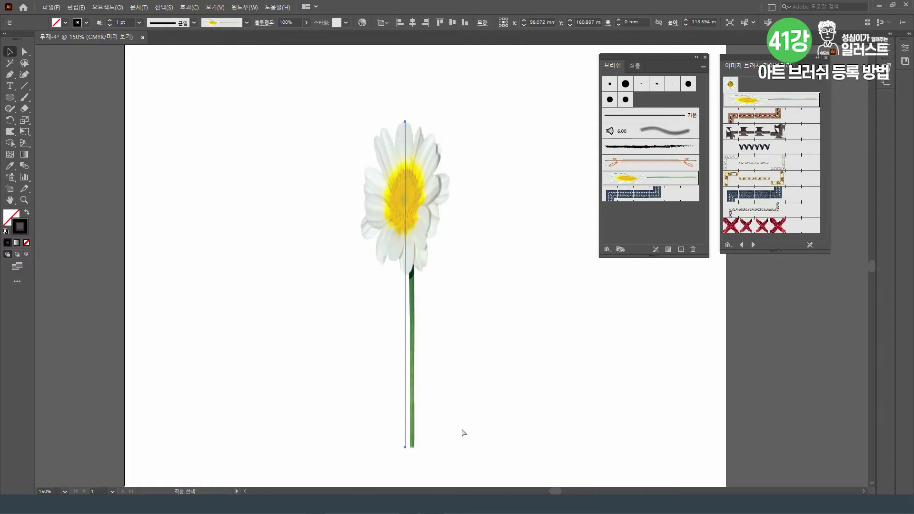
pyautogui.hotkey('ctrl', 'z')
pyautogui.press('v')
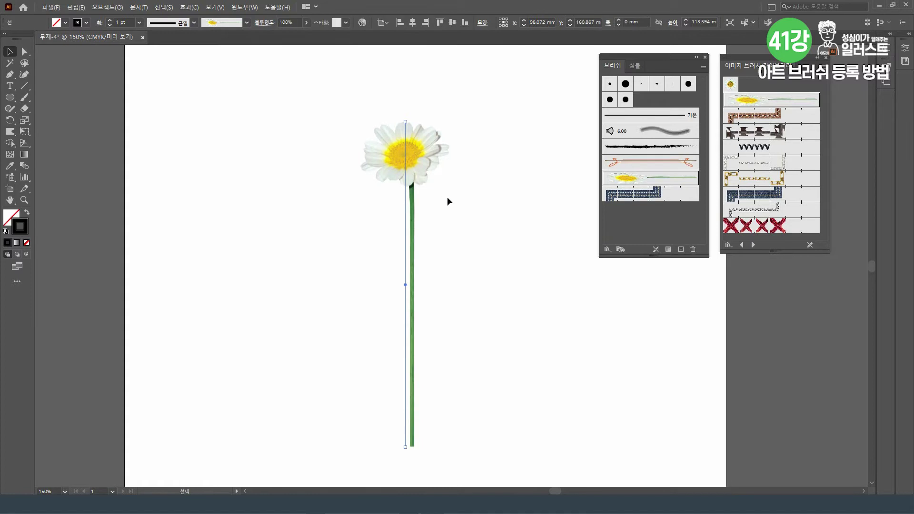
# - Set the daisy art brush's stretch start guide to 25.11 mm, below the flower head, and apply it to existing strokes
pyautogui.doubleClick(673, 177)
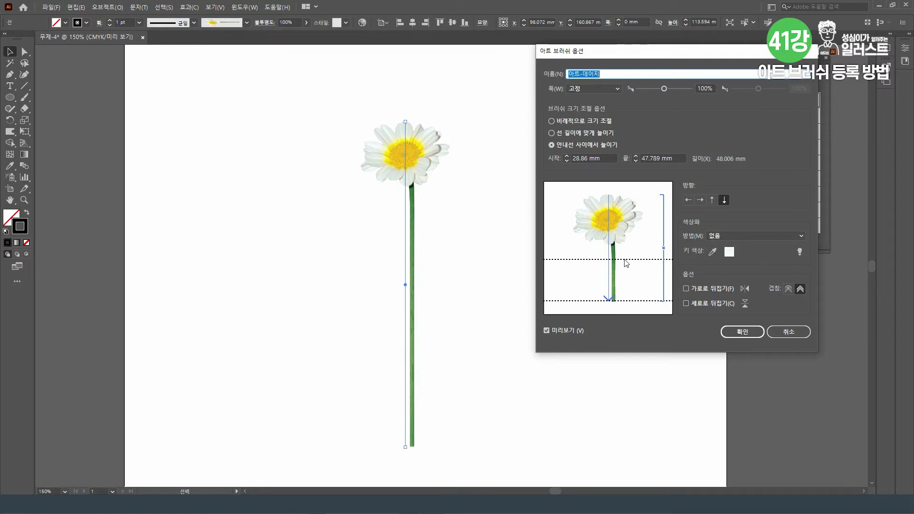
pyautogui.moveTo(625, 260)
pyautogui.mouseDown()
pyautogui.moveTo(631, 196)
pyautogui.moveTo(571, 197)
pyautogui.mouseUp()
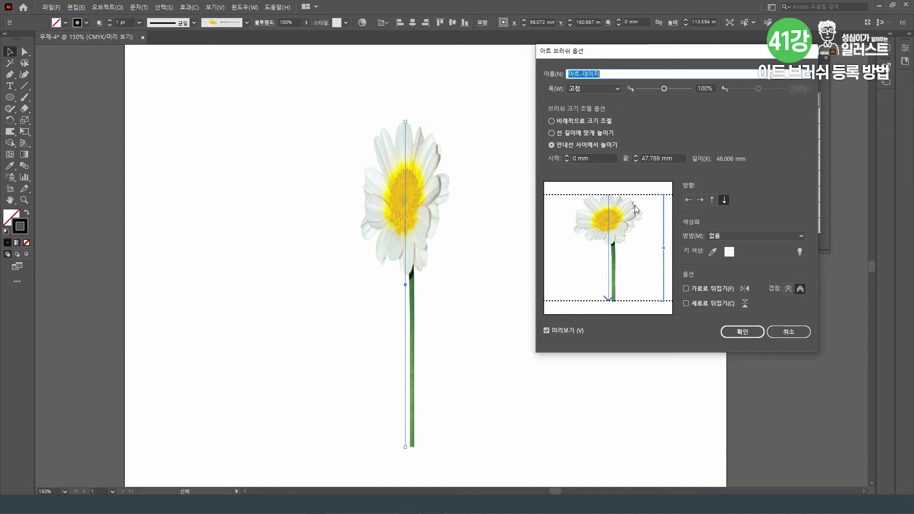
pyautogui.moveTo(640, 195); pyautogui.dragTo(621, 251)
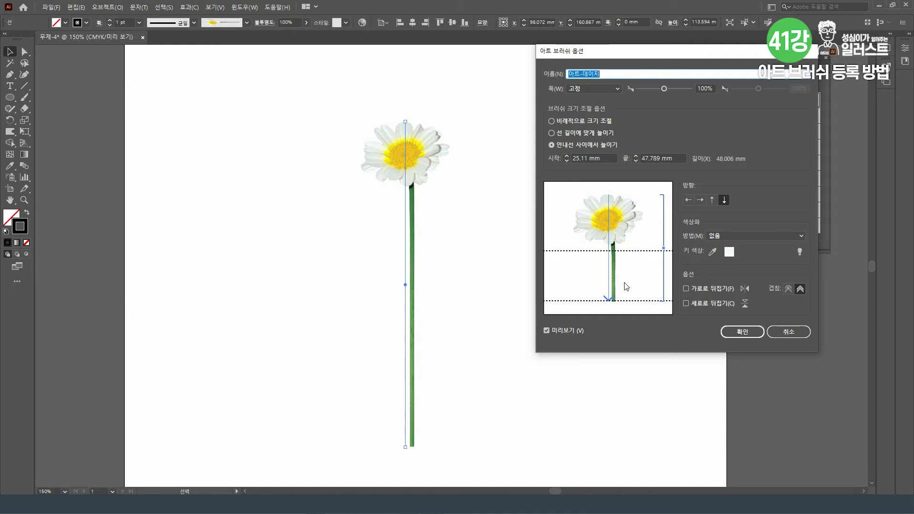
pyautogui.click(741, 331)
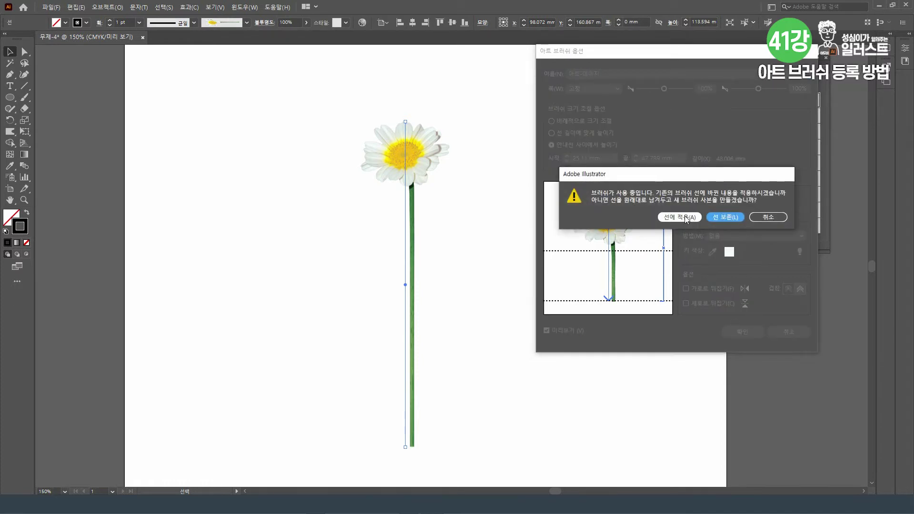
pyautogui.click(685, 216)
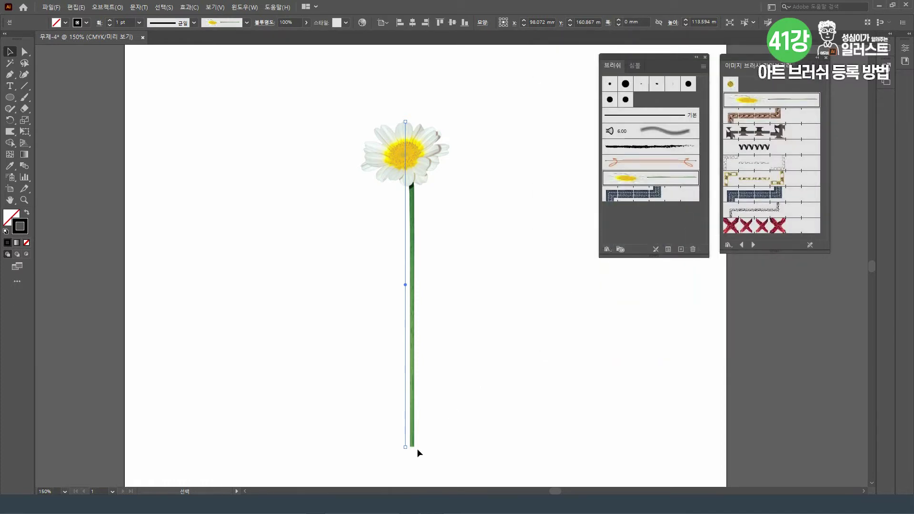
# - Shorten the daisy line to about 110 mm by moving its lower endpoint slightly upward, and reselect the line
pyautogui.moveTo(404, 447)
pyautogui.mouseDown()
pyautogui.moveTo(405, 288)
pyautogui.moveTo(405, 437)
pyautogui.mouseUp()
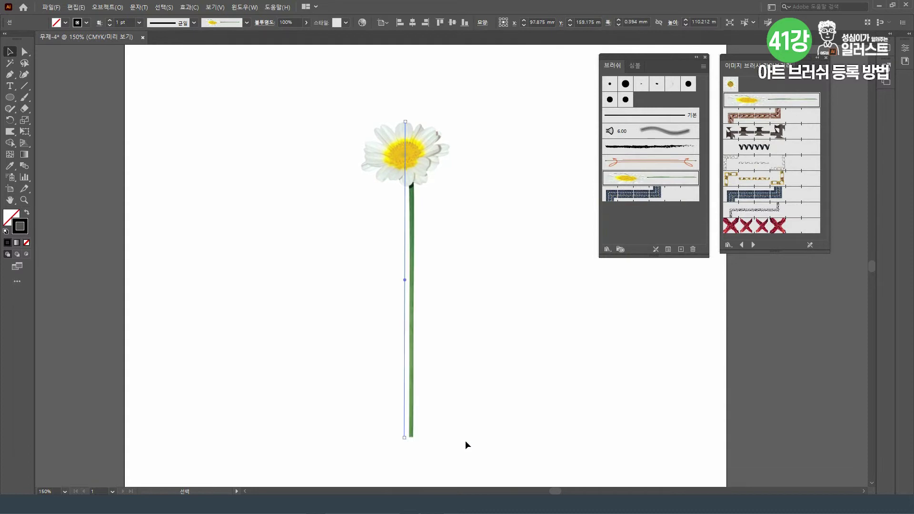
pyautogui.click(481, 411)
pyautogui.click(412, 196)
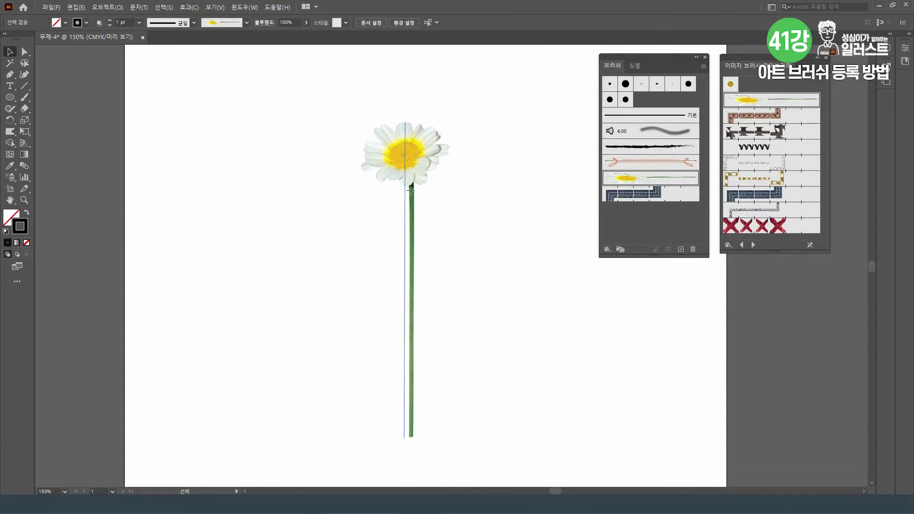
# - Draw four vertical lines around the daisy stem, about 58, 42, 80 and 35 mm long, with their lower ends roughly level
pyautogui.click(24, 86)
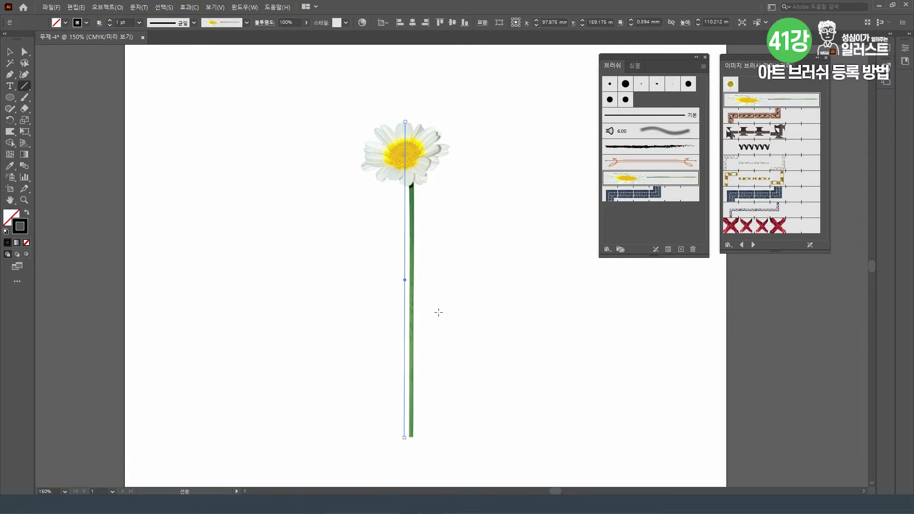
pyautogui.moveTo(428, 270); pyautogui.dragTo(445, 437)
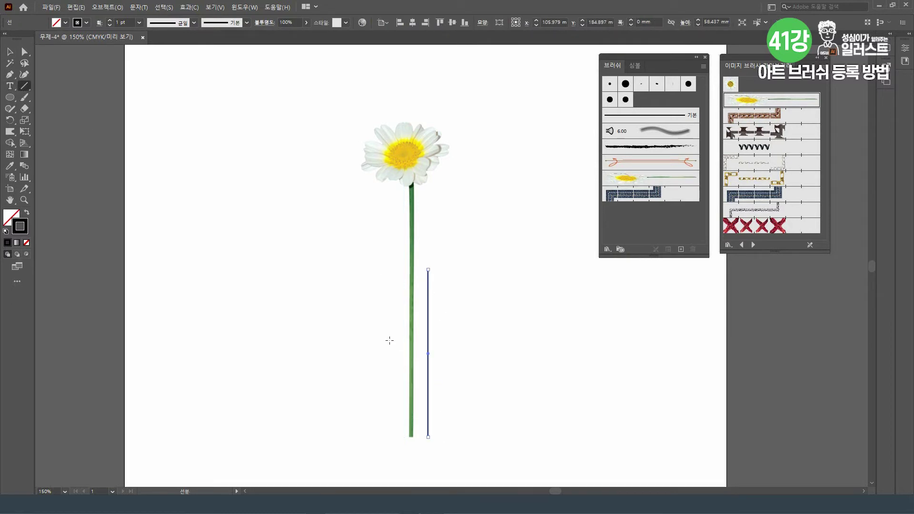
pyautogui.moveTo(388, 334); pyautogui.dragTo(387, 439)
pyautogui.moveTo(458, 212); pyautogui.dragTo(459, 443)
pyautogui.moveTo(361, 339); pyautogui.dragTo(361, 440)
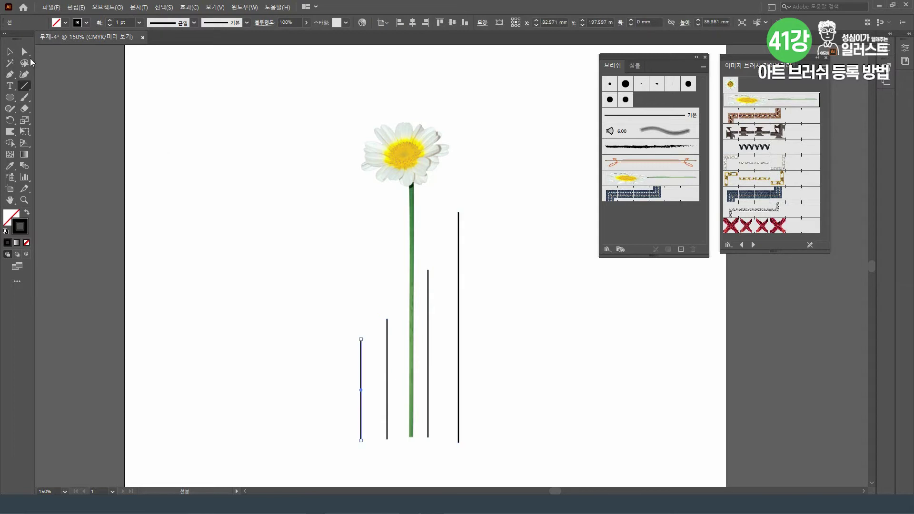
# - Apply the daisy art brush (아트-데이지) to each of the four plain vertical lines
pyautogui.click(9, 51)
pyautogui.click(459, 297)
pyautogui.click(627, 178)
pyautogui.moveTo(446, 298); pyautogui.dragTo(427, 326)
pyautogui.click(632, 178)
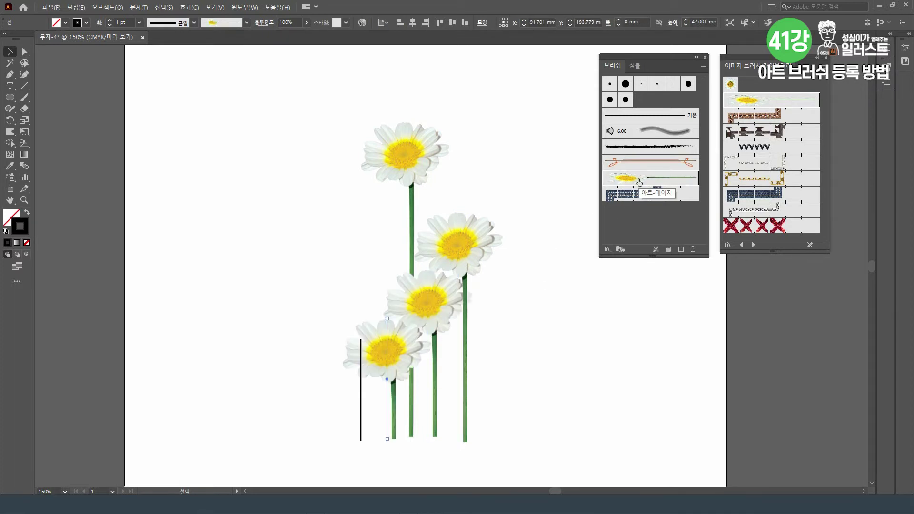
pyautogui.moveTo(369, 425); pyautogui.dragTo(369, 425)
pyautogui.click(627, 177)
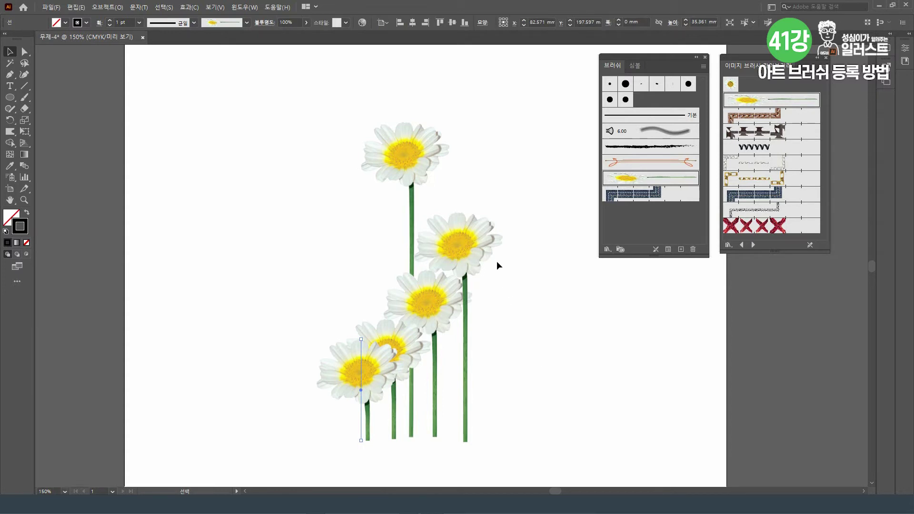
# - Set the daisy art brush's fixed width to 76% and apply the change to existing strokes
pyautogui.doubleClick(678, 178)
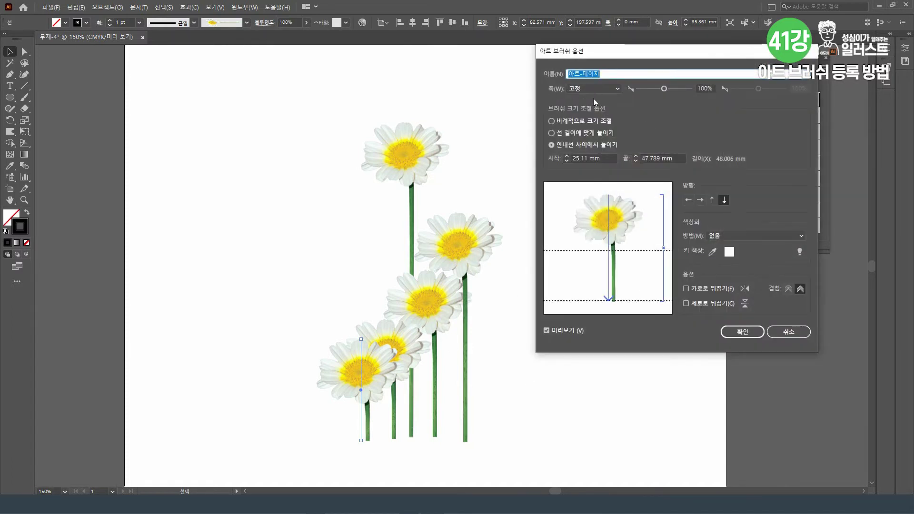
pyautogui.moveTo(660, 89); pyautogui.dragTo(658, 88)
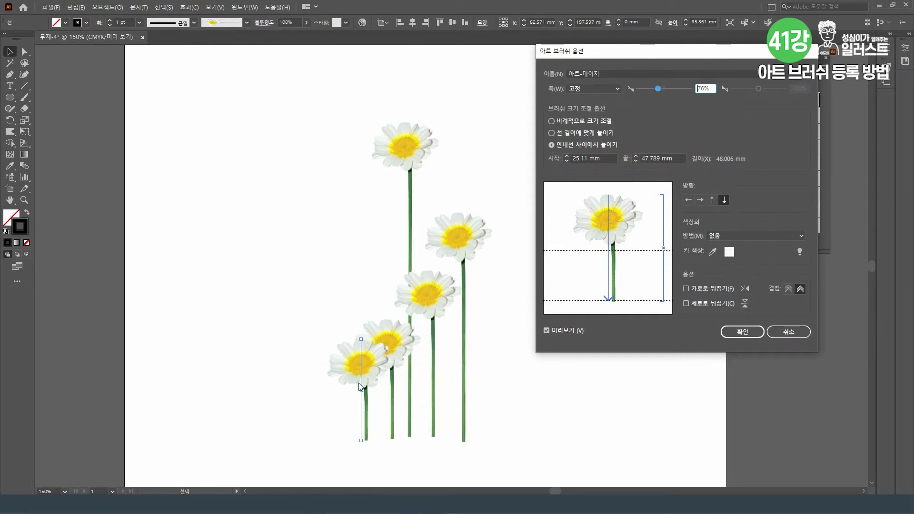
pyautogui.click(744, 335)
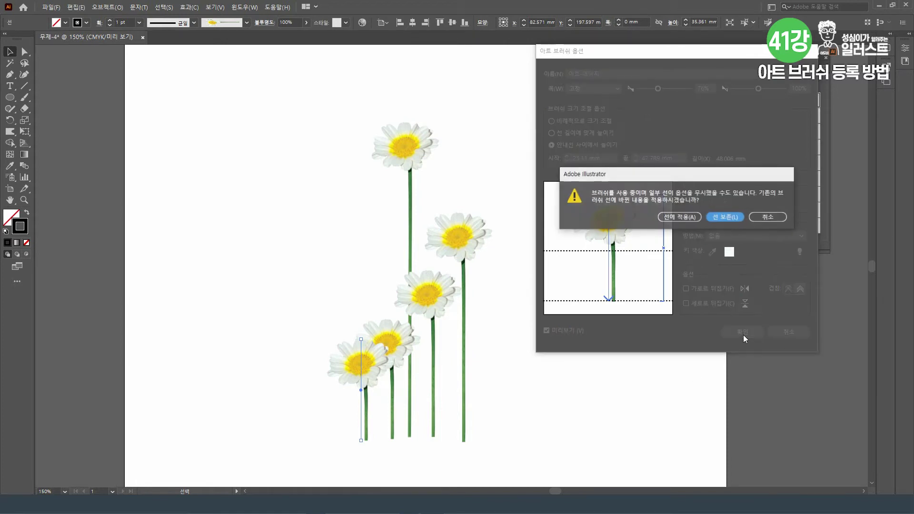
pyautogui.click(681, 218)
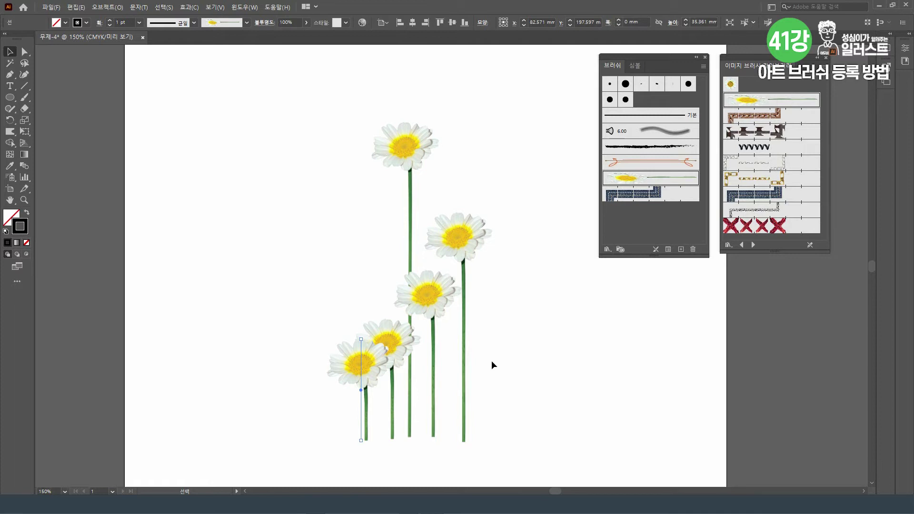
# - Set the shortest daisy's stroke weight to 0.8 pt and move it slightly right and down
pyautogui.click(244, 7)
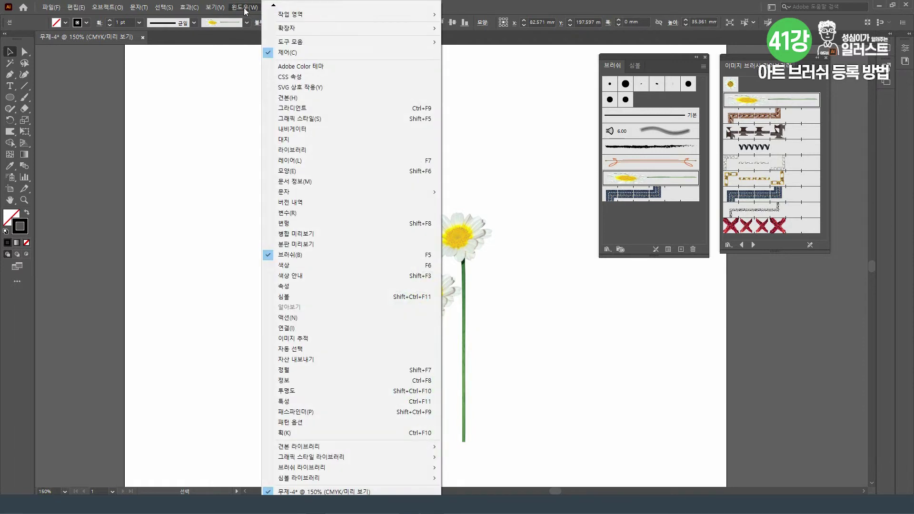
pyautogui.click(304, 432)
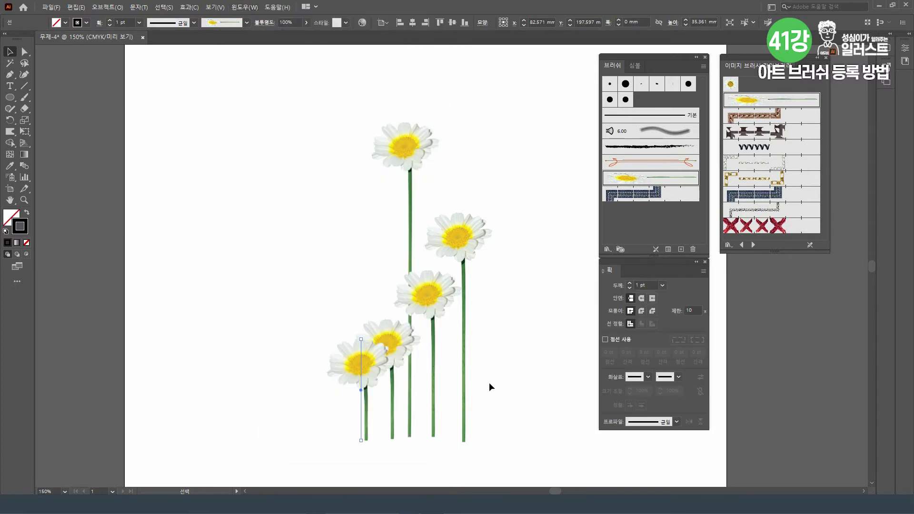
pyautogui.click(652, 285)
pyautogui.write('0.8')
pyautogui.press('Return')
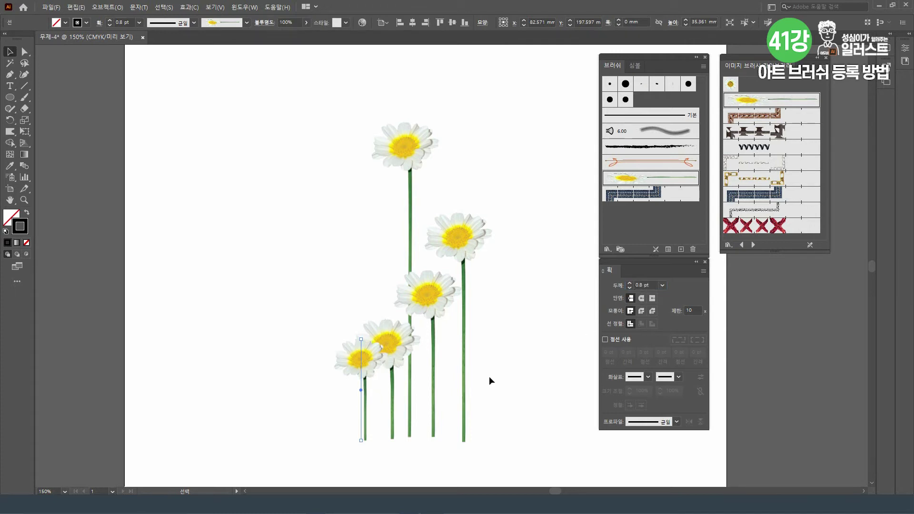
pyautogui.moveTo(373, 374); pyautogui.dragTo(386, 382)
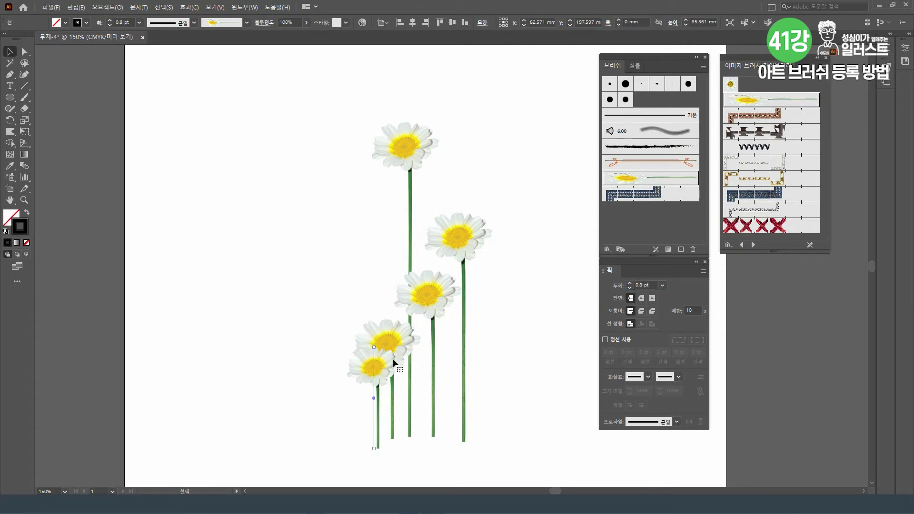
# - Set the stroke weight of the mid-height daisy just right of the tallest stem to 0.6 pt
pyautogui.click(421, 312)
pyautogui.click(645, 286)
pyautogui.write('0')
pyautogui.press('Return')
# - Set the second-tallest daisy's stroke weight to 0.7 pt and move it closer to the other stems
pyautogui.click(465, 250)
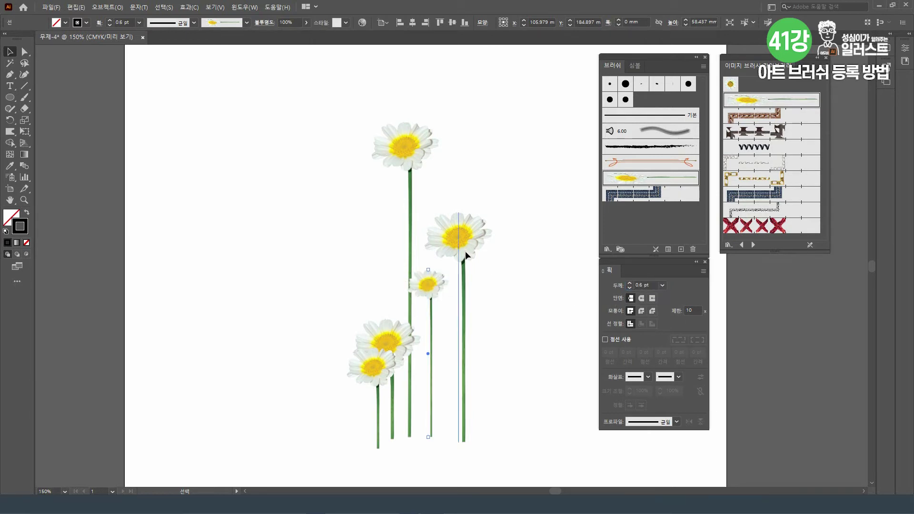
pyautogui.click(654, 285)
pyautogui.write('0.7')
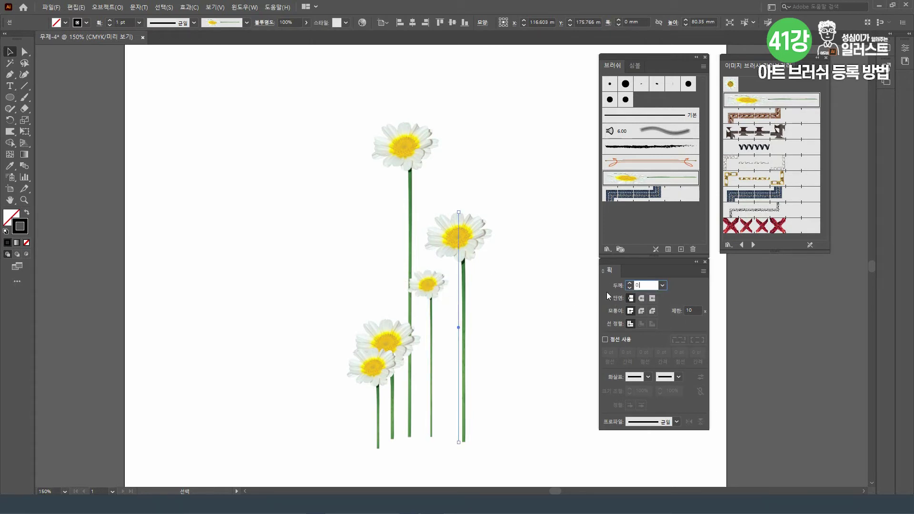
pyautogui.press('Return')
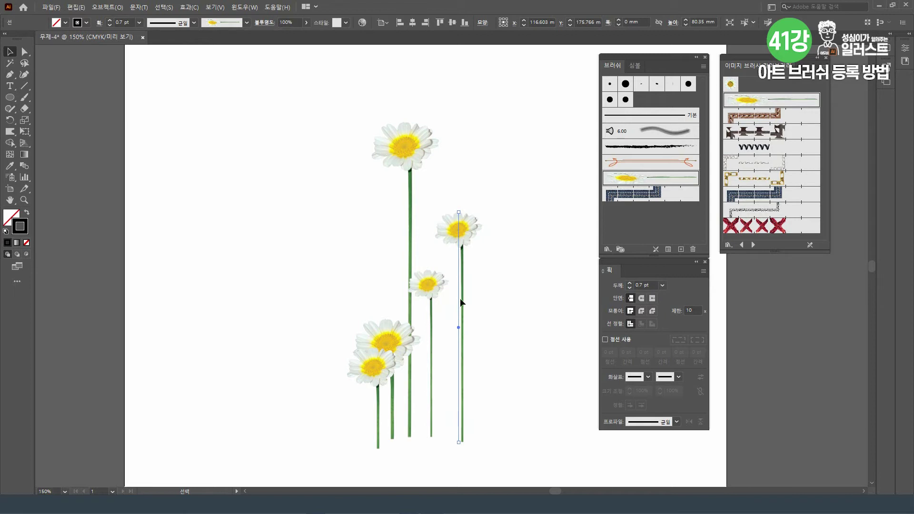
pyautogui.moveTo(460, 298); pyautogui.dragTo(444, 304)
# - Move the second-shortest daisy slightly toward the tallest stem and set its stroke weight to 0.5 pt
pyautogui.click(401, 324)
pyautogui.moveTo(401, 324); pyautogui.dragTo(409, 338)
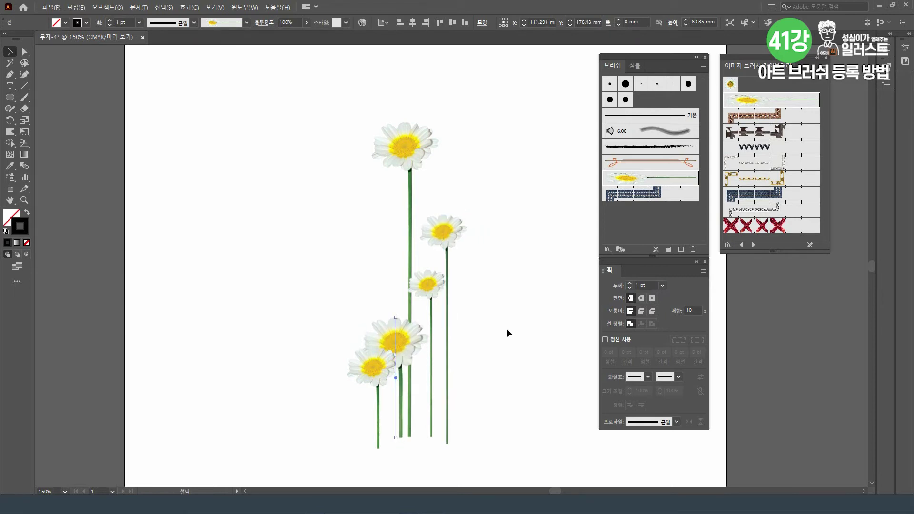
pyautogui.click(649, 285)
pyautogui.write('0')
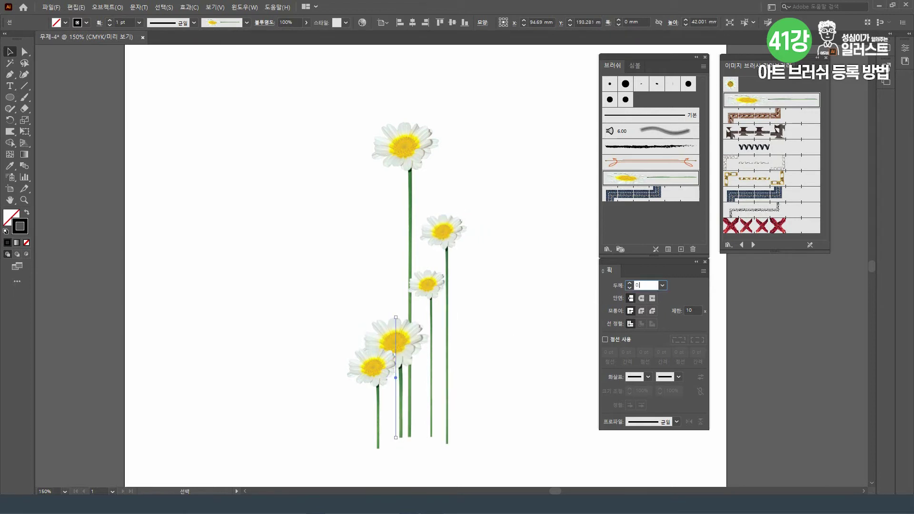
pyautogui.write('.5')
pyautogui.press('Return')
# - Nudge the daisies on both sides closer together, roughly levelling their stem ends, and deselect everything
pyautogui.moveTo(376, 388); pyautogui.dragTo(384, 376)
pyautogui.click(487, 373)
pyautogui.moveTo(432, 421); pyautogui.dragTo(438, 434)
pyautogui.click(481, 433)
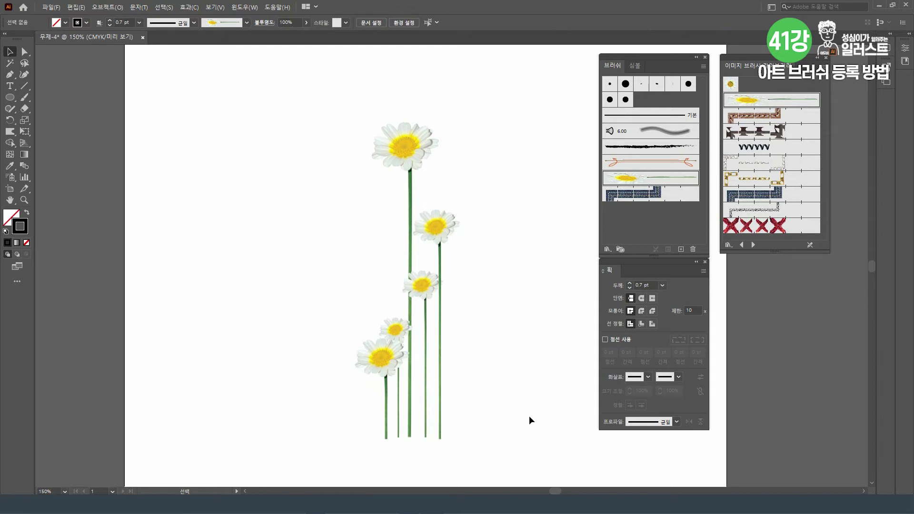
# - Review the daisy art brush's width and scaling options, and close them without changes
pyautogui.doubleClick(665, 183)
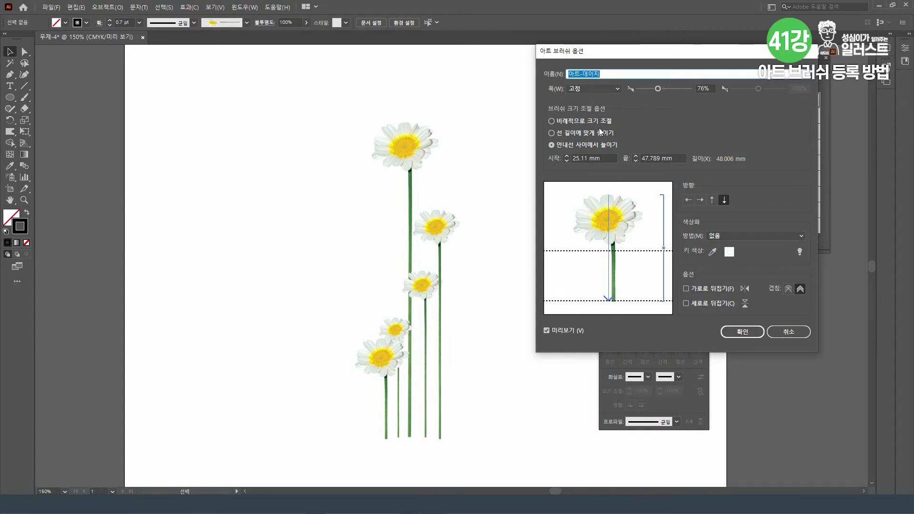
pyautogui.click(781, 334)
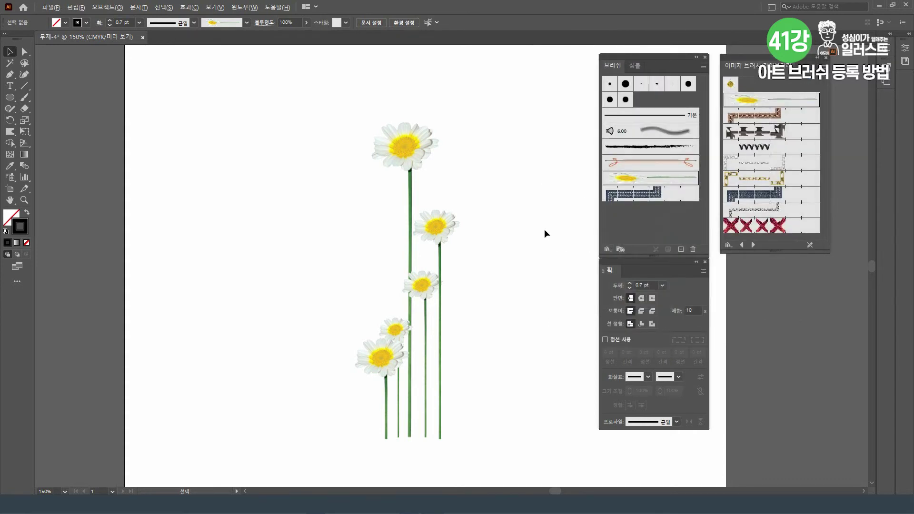
# - Open the grunge brushes vector pack (그런지 브러쉬 벡터 팩) brush library
pyautogui.hotkey('ctrl', '-')
pyautogui.moveTo(541, 198); pyautogui.dragTo(469, 250)
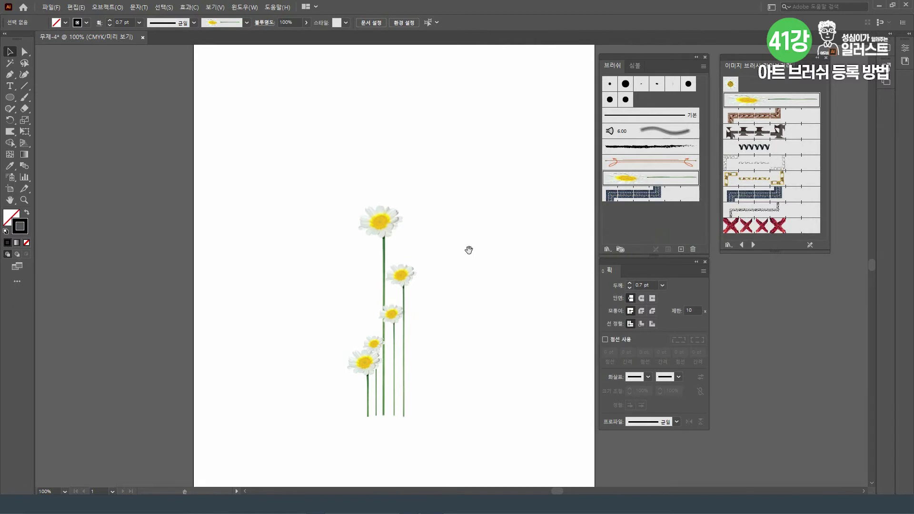
pyautogui.click(244, 7)
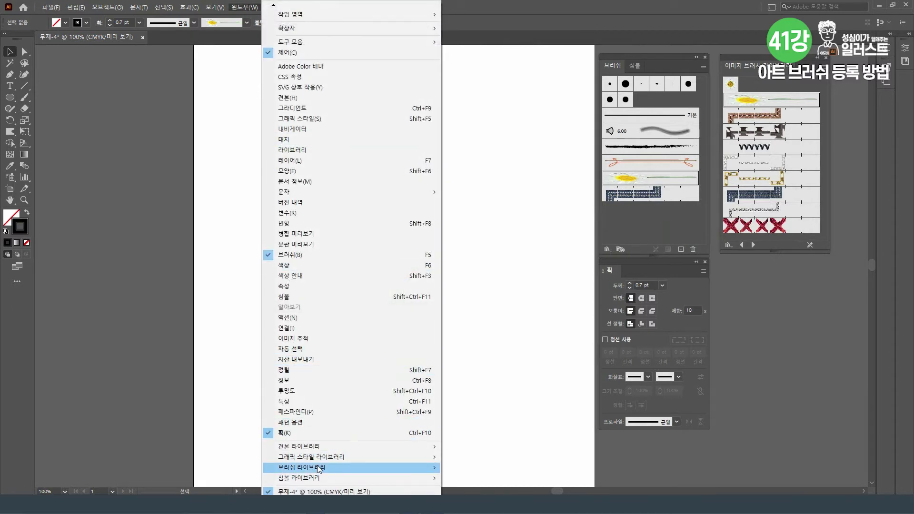
pyautogui.moveTo(319, 468)
pyautogui.moveTo(490, 391)
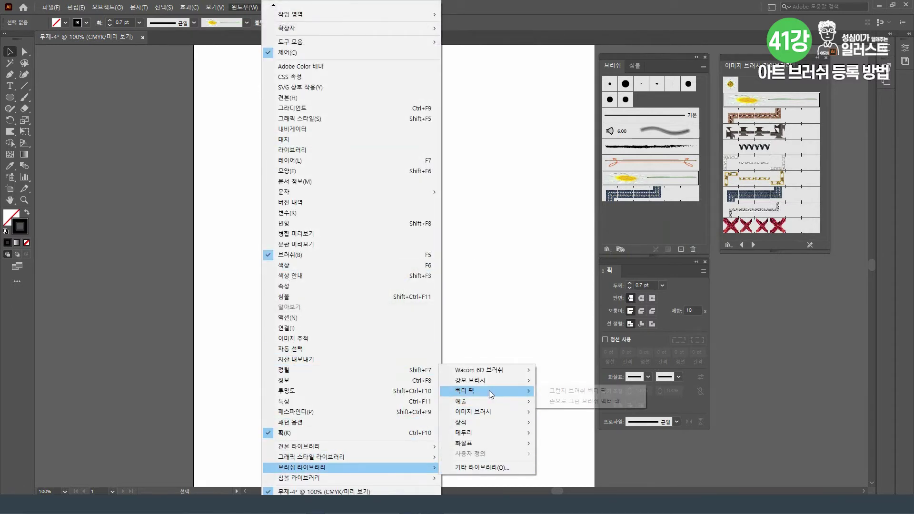
pyautogui.click(607, 394)
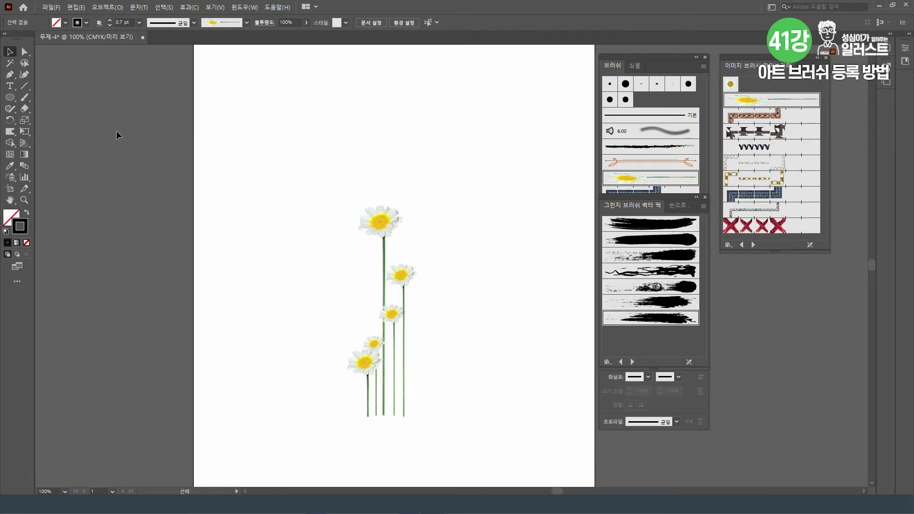
# - Draw a horizontal line about 110 mm long above the daisies and apply the first grunge vector pack brush to it
pyautogui.click(25, 85)
pyautogui.moveTo(280, 141); pyautogui.dragTo(489, 173)
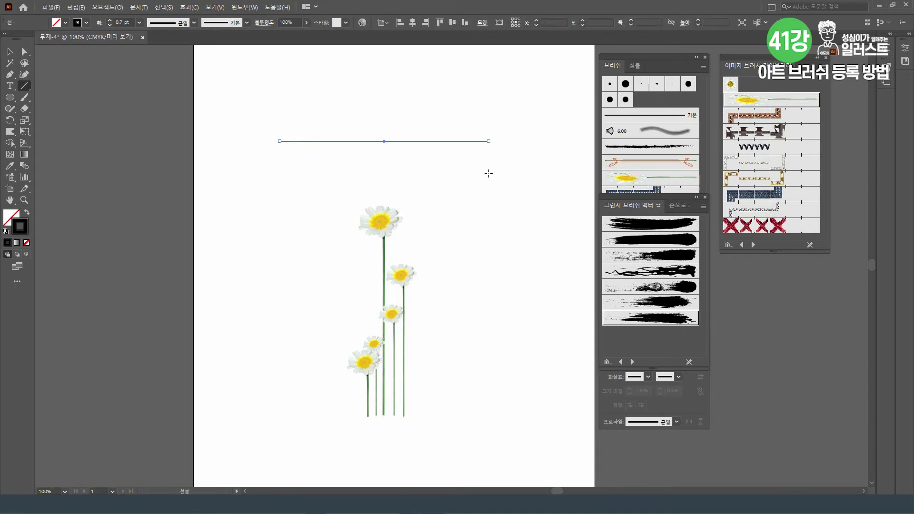
pyautogui.click(658, 230)
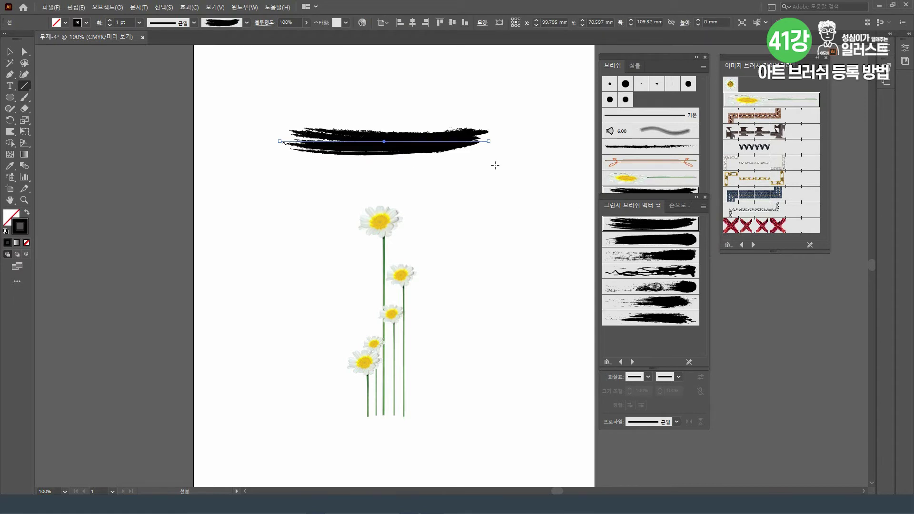
pyautogui.press('v')
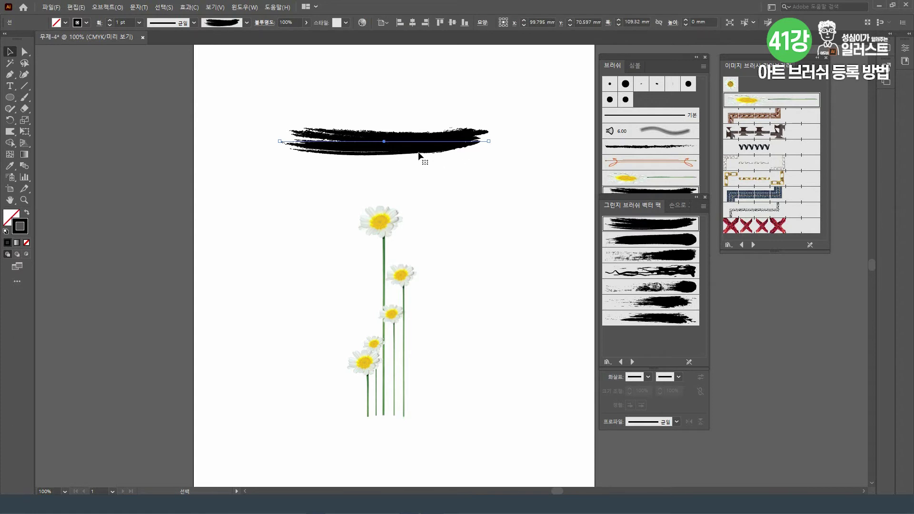
# - Expand the appearance of the grunge-brushed line into shapes, ungroup the result and deselect it
pyautogui.click(109, 8)
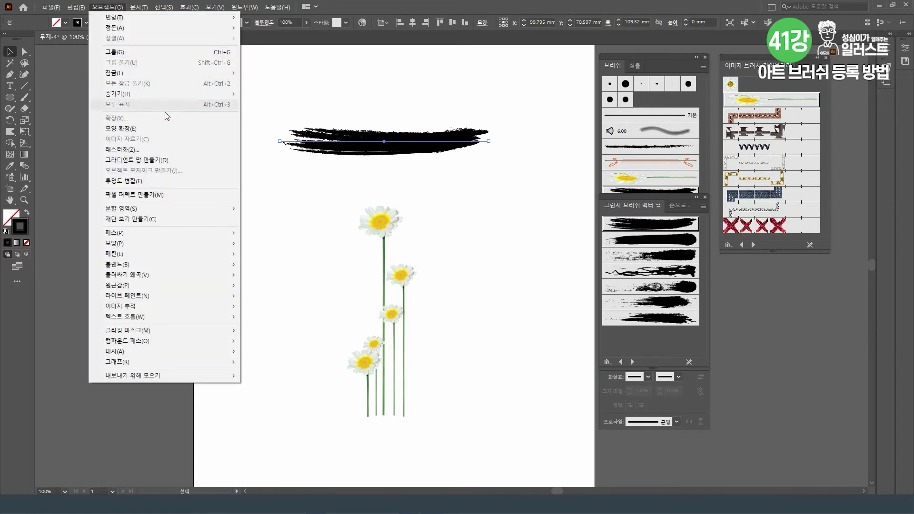
pyautogui.click(209, 130)
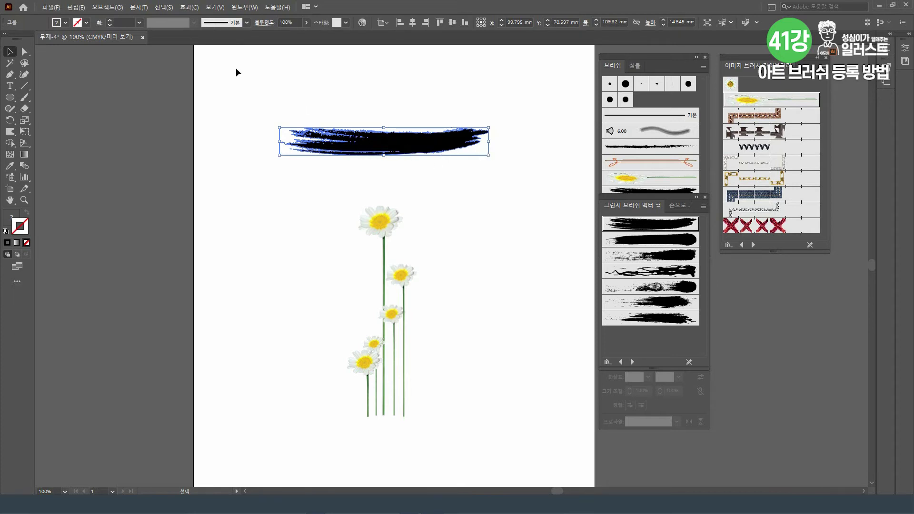
pyautogui.click(107, 7)
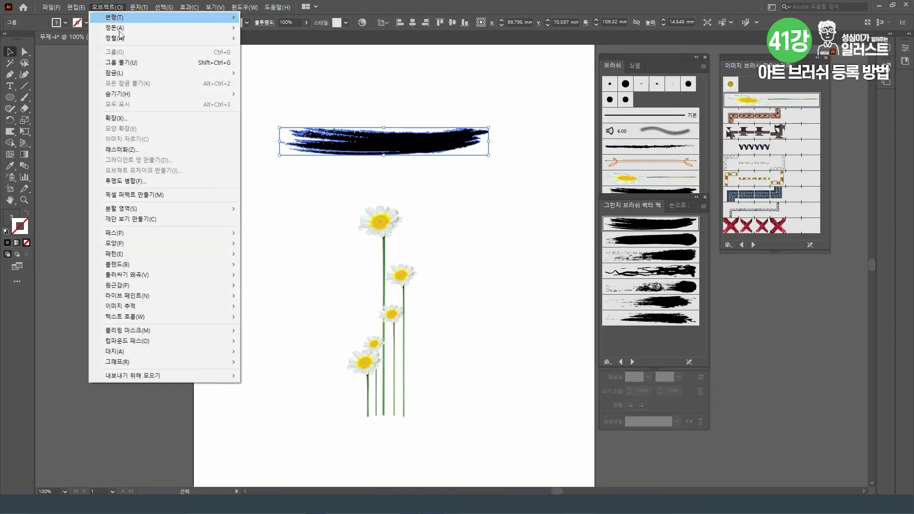
pyautogui.click(141, 63)
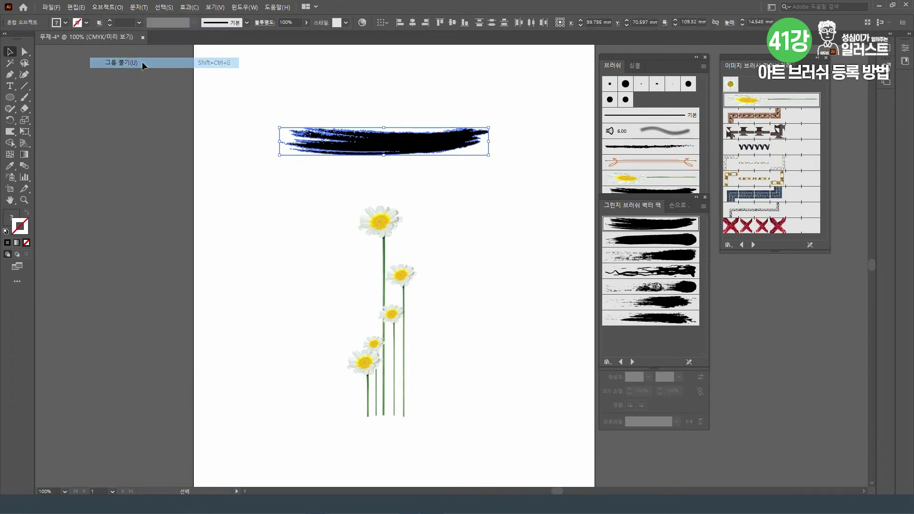
pyautogui.click(512, 141)
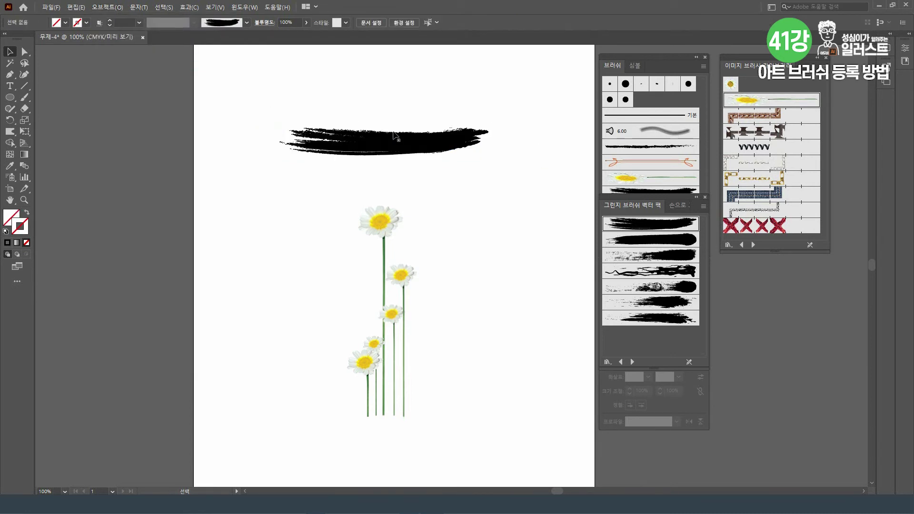
pyautogui.moveTo(278, 127); pyautogui.dragTo(284, 136)
pyautogui.click(504, 171)
# - Delete the unfilled bounding rectangle around the expanded brush stroke in Outline view, and return to GPU Preview
pyautogui.click(214, 7)
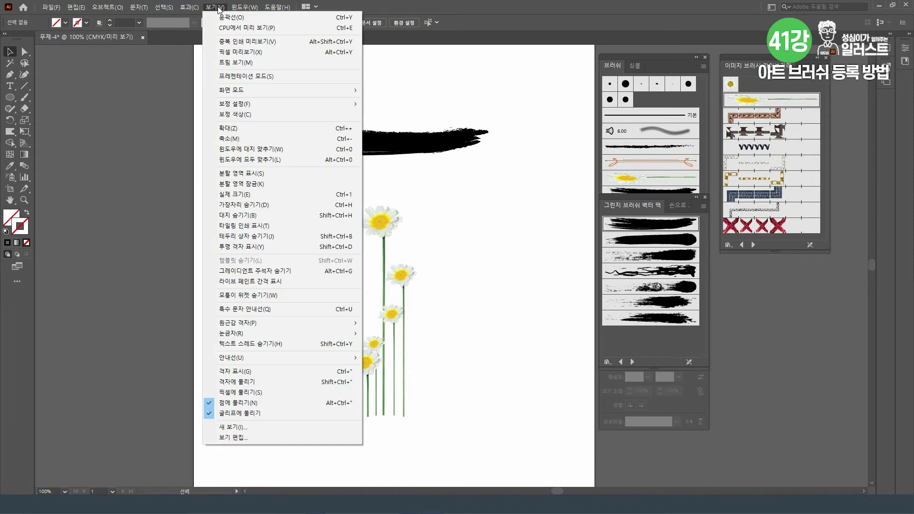
pyautogui.click(284, 19)
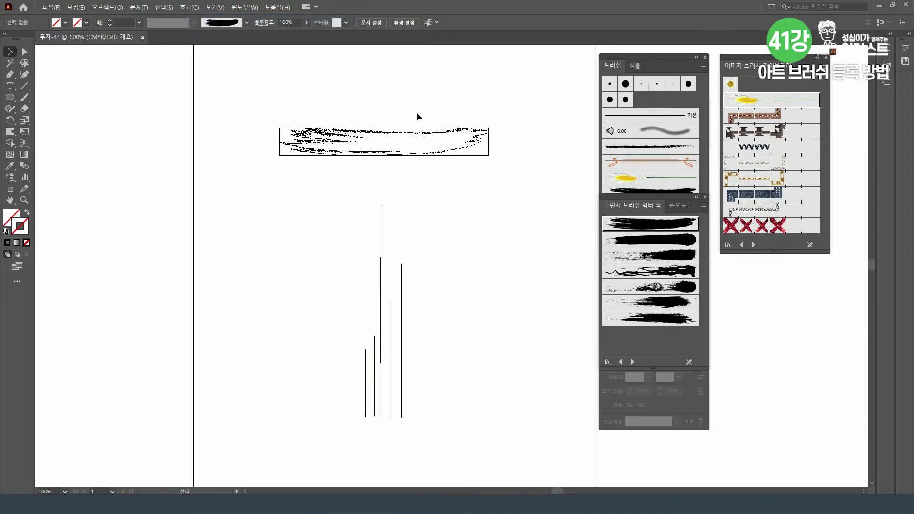
pyautogui.click(488, 155)
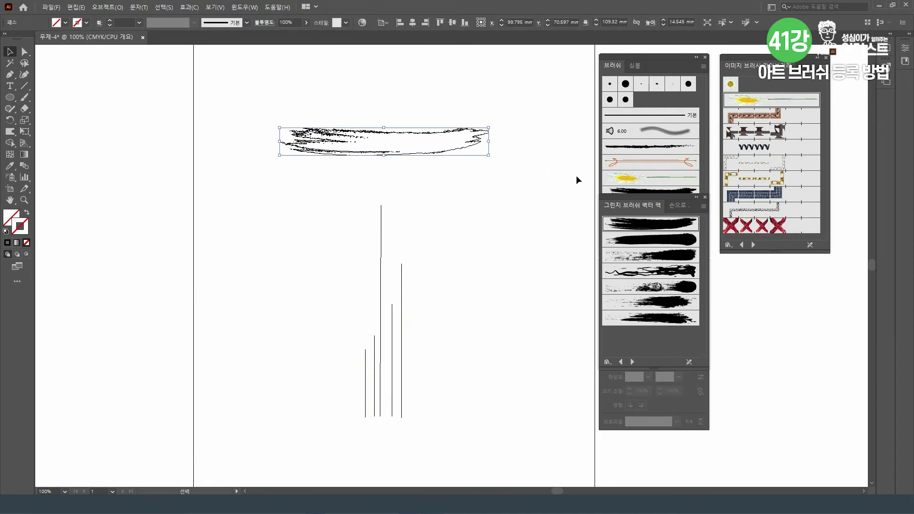
pyautogui.click(576, 176)
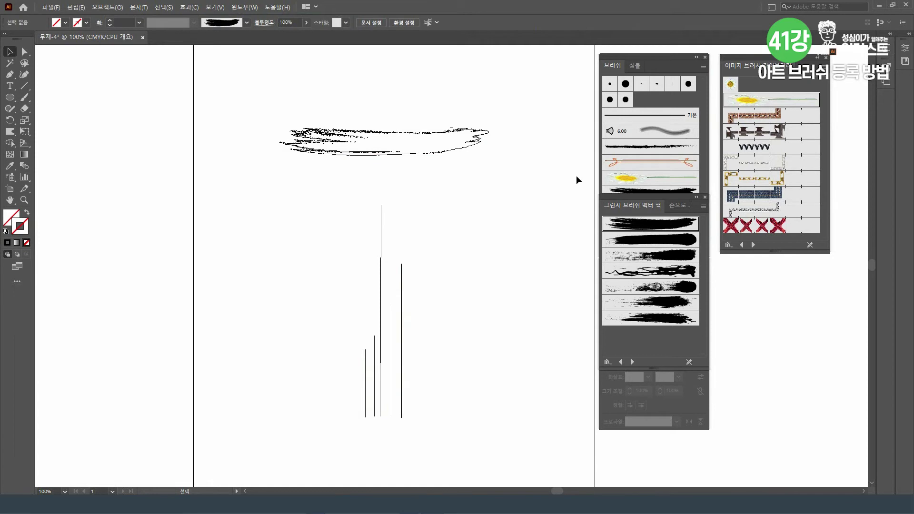
pyautogui.click(214, 7)
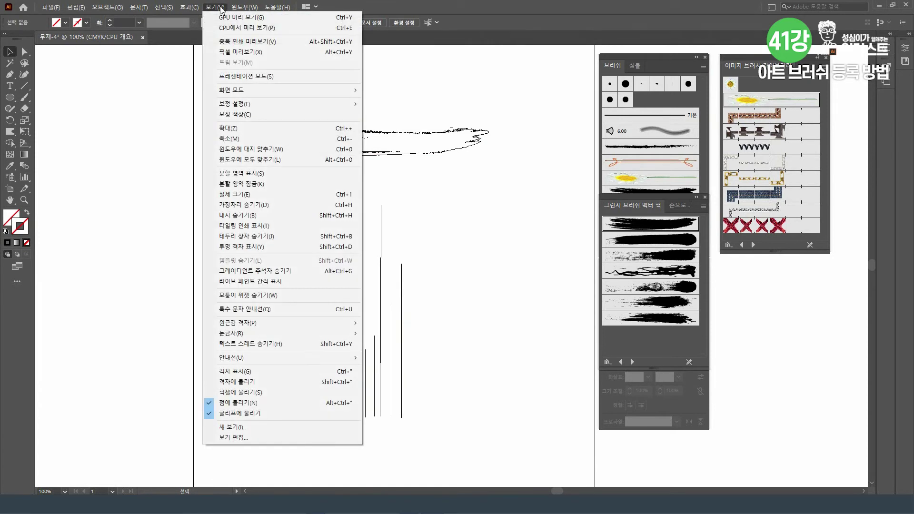
pyautogui.click(242, 21)
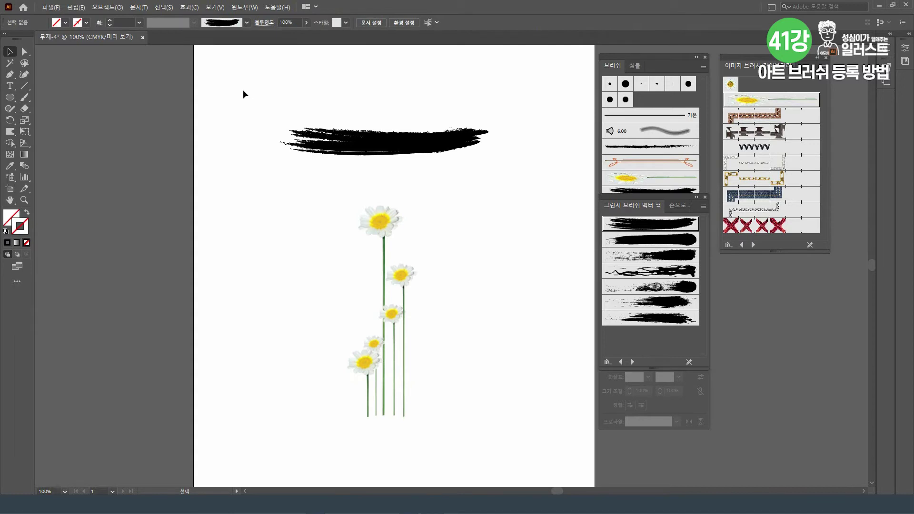
# - Group all the shapes of the expanded brush stroke above the daisies
pyautogui.moveTo(243, 87)
pyautogui.mouseDown()
pyautogui.moveTo(303, 122)
pyautogui.moveTo(502, 187)
pyautogui.moveTo(524, 174)
pyautogui.mouseUp()
pyautogui.click(110, 6)
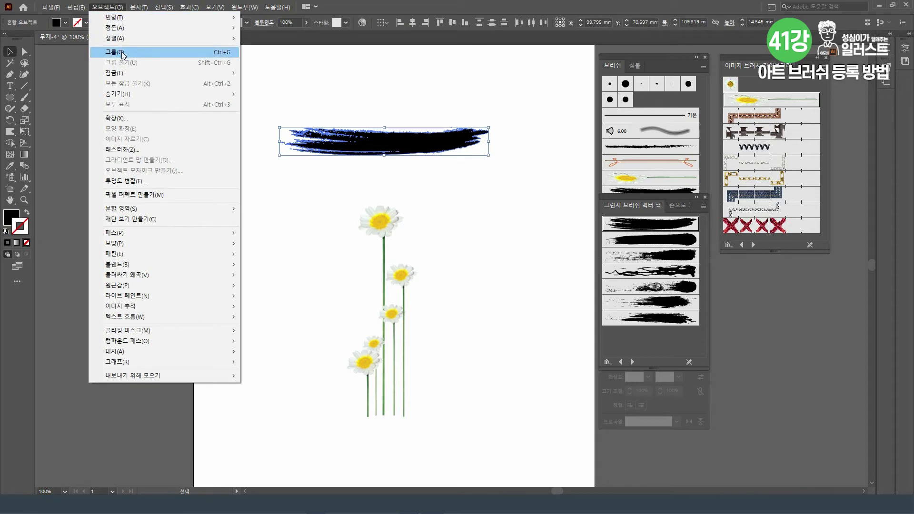
pyautogui.click(155, 51)
# - Duplicate the stroke group with overlapping offsets up and to the right to thicken it, and move all copies slightly up
pyautogui.moveTo(383, 152); pyautogui.dragTo(399, 138)
pyautogui.moveTo(406, 136)
pyautogui.mouseDown()
pyautogui.moveTo(451, 141)
pyautogui.moveTo(443, 137)
pyautogui.mouseUp()
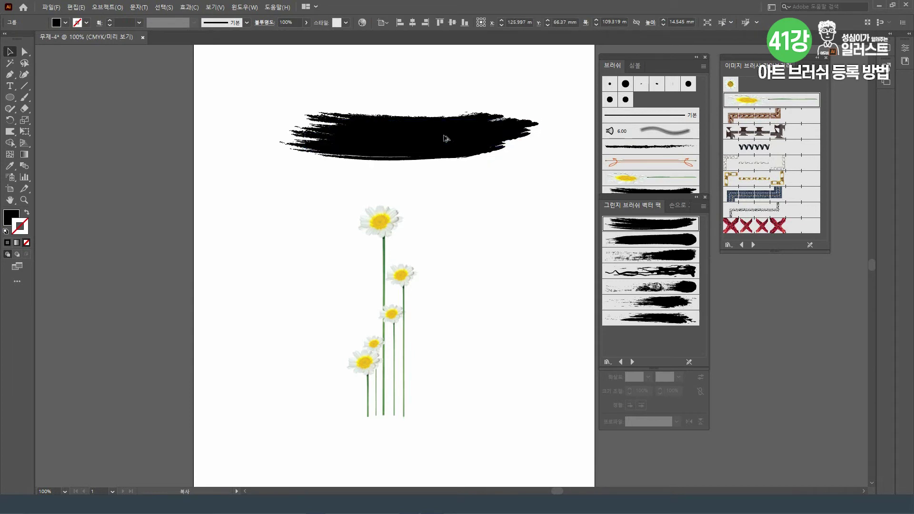
pyautogui.click(541, 181)
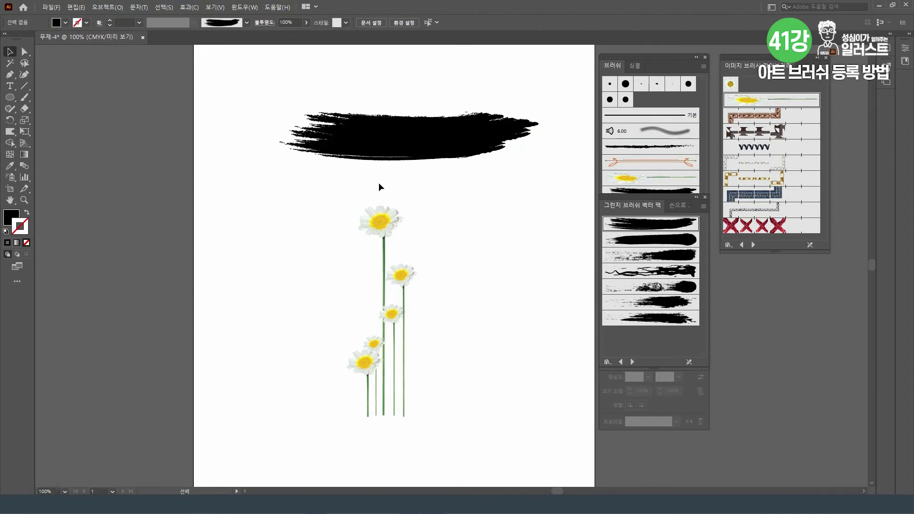
pyautogui.moveTo(239, 88)
pyautogui.mouseDown()
pyautogui.moveTo(461, 161)
pyautogui.moveTo(438, 145)
pyautogui.mouseUp()
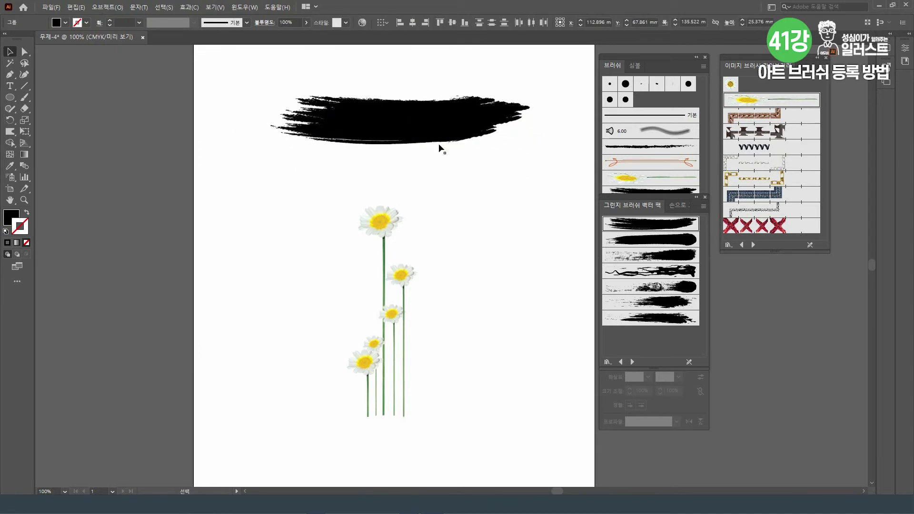
pyautogui.click(518, 235)
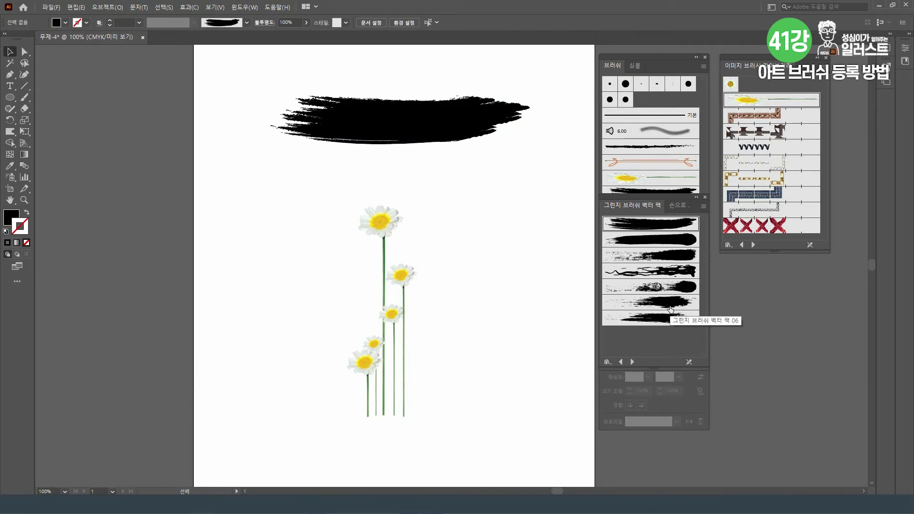
pyautogui.click(25, 86)
pyautogui.moveTo(315, 169)
pyautogui.mouseDown()
pyautogui.moveTo(448, 169)
pyautogui.moveTo(480, 181)
pyautogui.mouseUp()
pyautogui.click(651, 302)
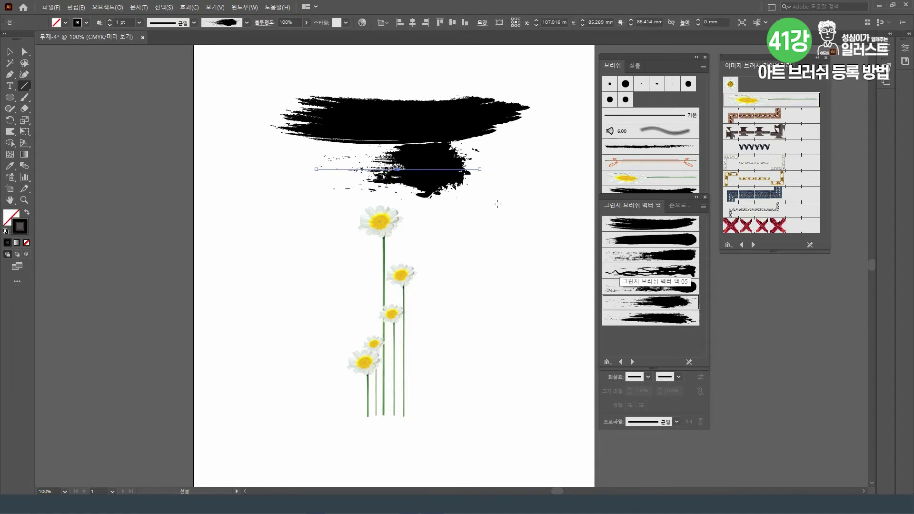
pyautogui.press('v')
pyautogui.click(107, 8)
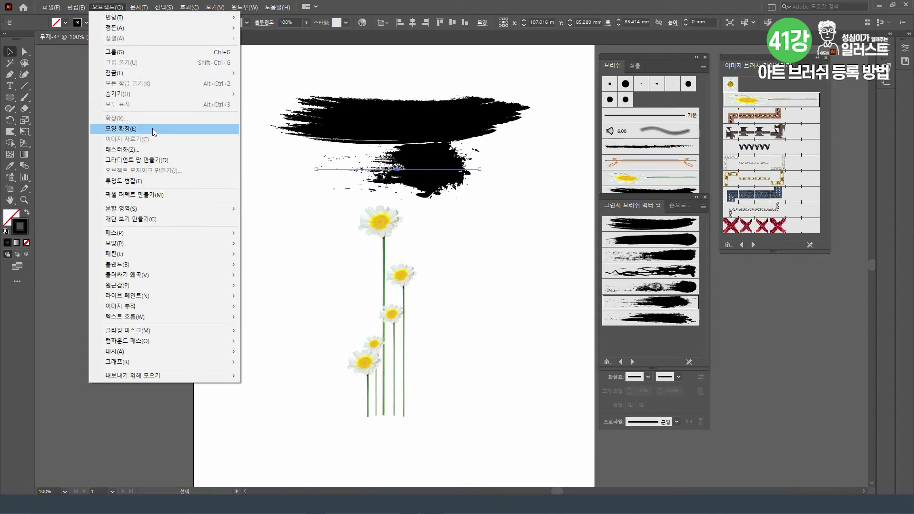
pyautogui.click(430, 175)
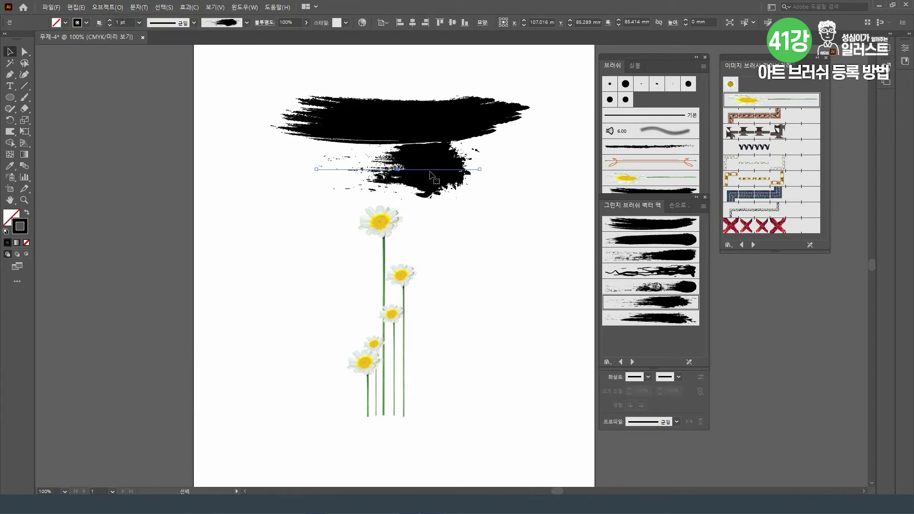
pyautogui.press('Delete')
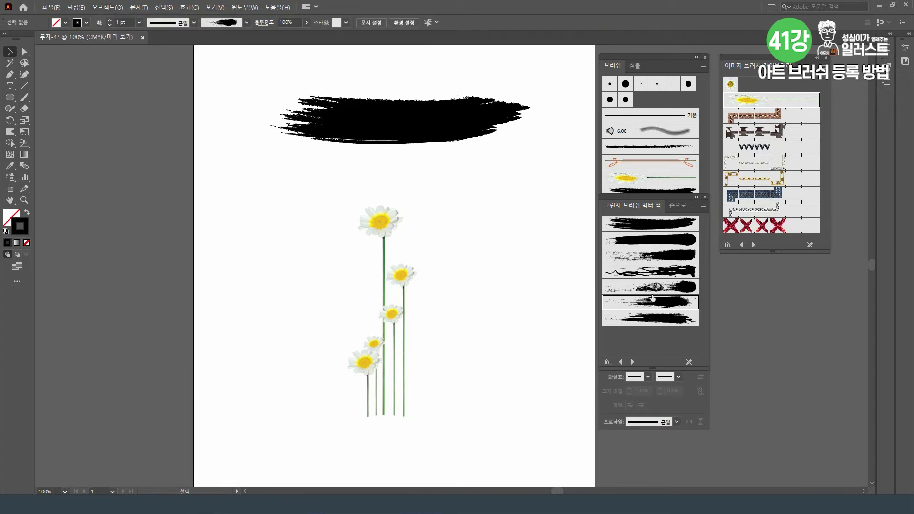
# - Place the grunge vector pack 06 brush directly as artwork, move it to the artboard's left edge, and ungroup it
pyautogui.moveTo(673, 313)
pyautogui.mouseDown()
pyautogui.moveTo(373, 198)
pyautogui.moveTo(389, 170)
pyautogui.mouseUp()
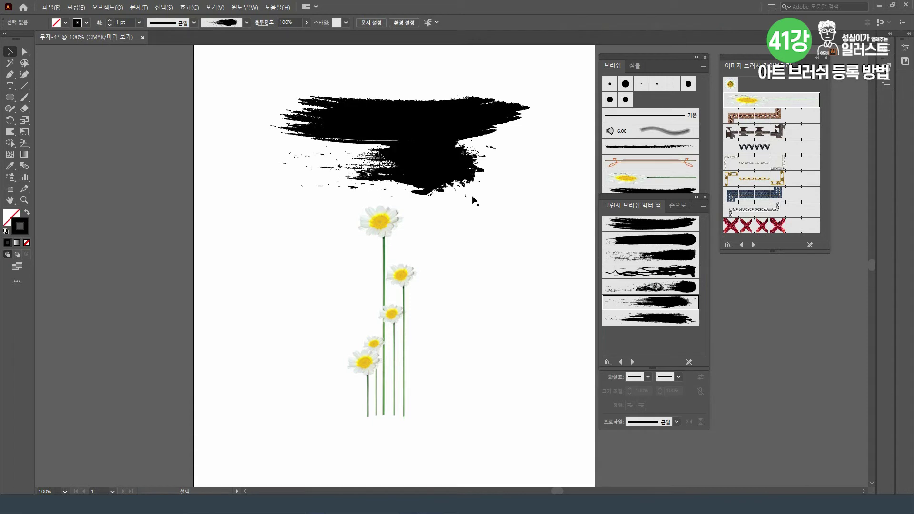
pyautogui.moveTo(444, 183)
pyautogui.mouseDown()
pyautogui.moveTo(269, 188)
pyautogui.moveTo(284, 190)
pyautogui.mouseUp()
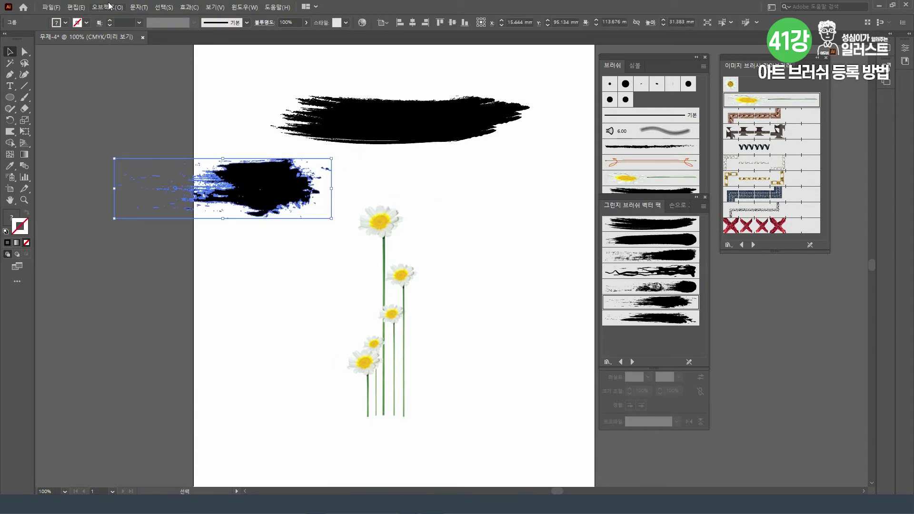
pyautogui.click(107, 6)
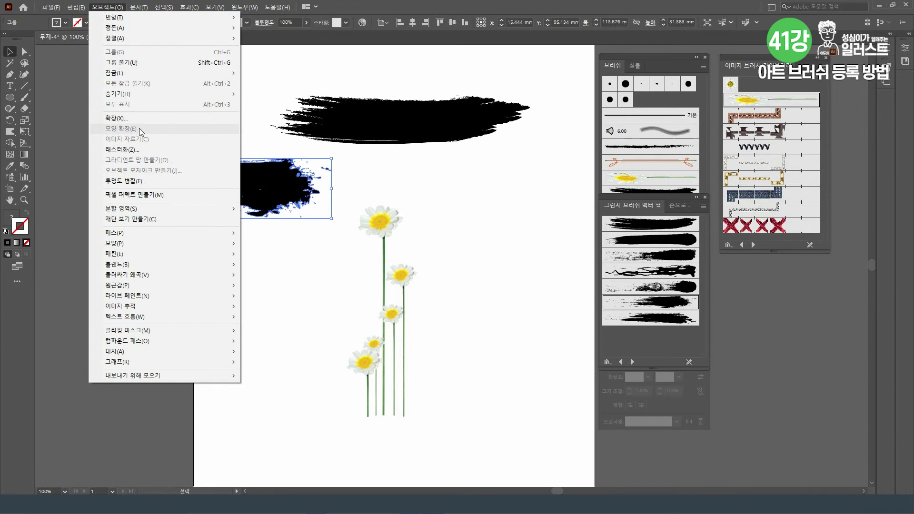
pyautogui.click(253, 141)
pyautogui.click(109, 7)
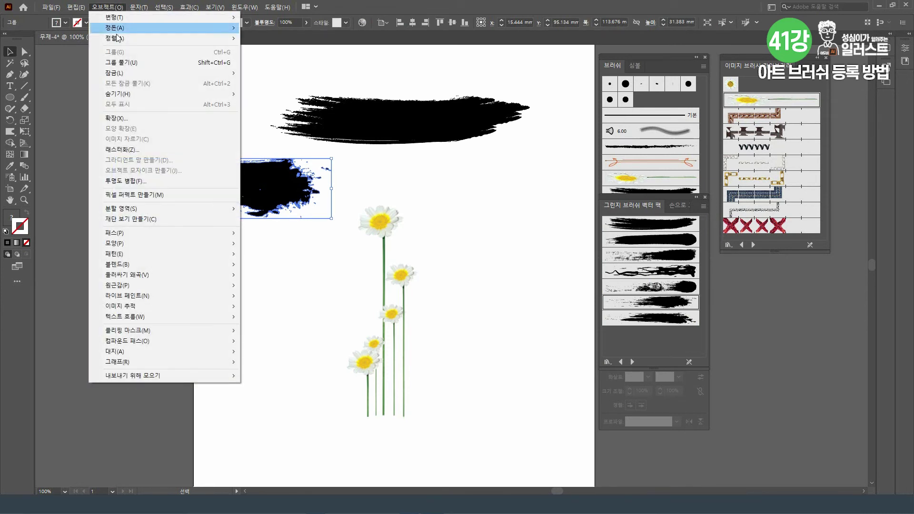
pyautogui.click(129, 63)
# - Remove the bounding rectangle around the splattered grunge 06 artwork in Outline view, and switch back to GPU Preview
pyautogui.click(219, 8)
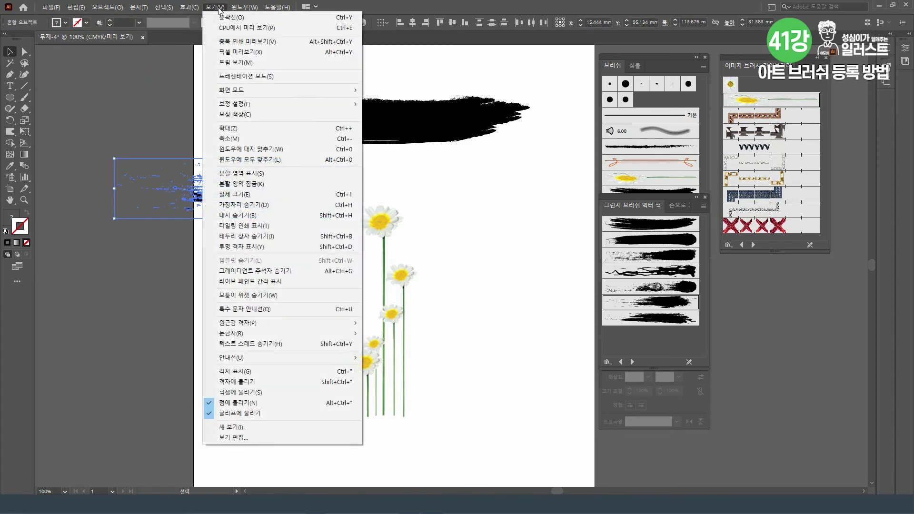
pyautogui.click(224, 17)
pyautogui.click(150, 82)
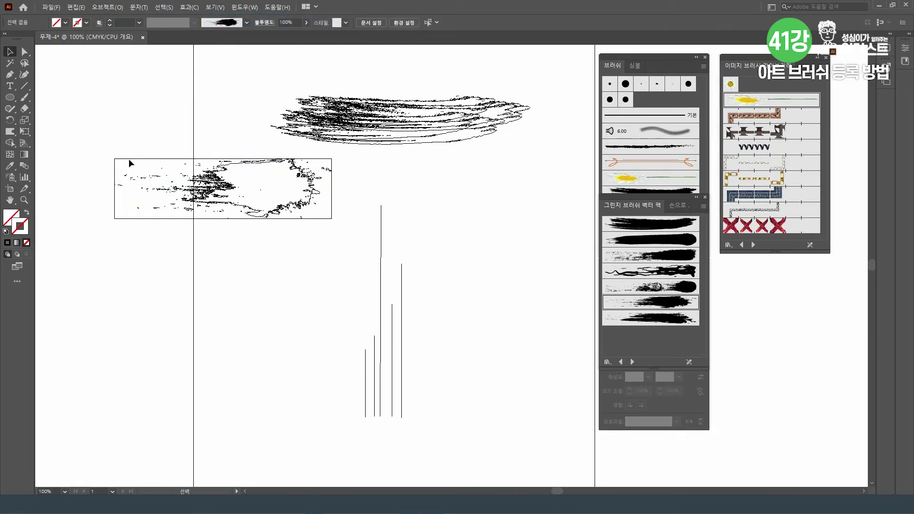
pyautogui.click(129, 160)
pyautogui.press('Delete')
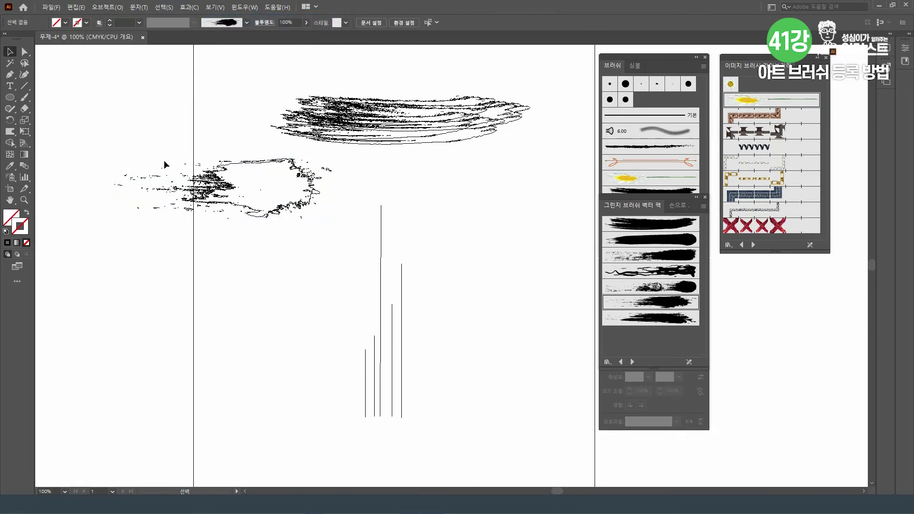
pyautogui.click(214, 7)
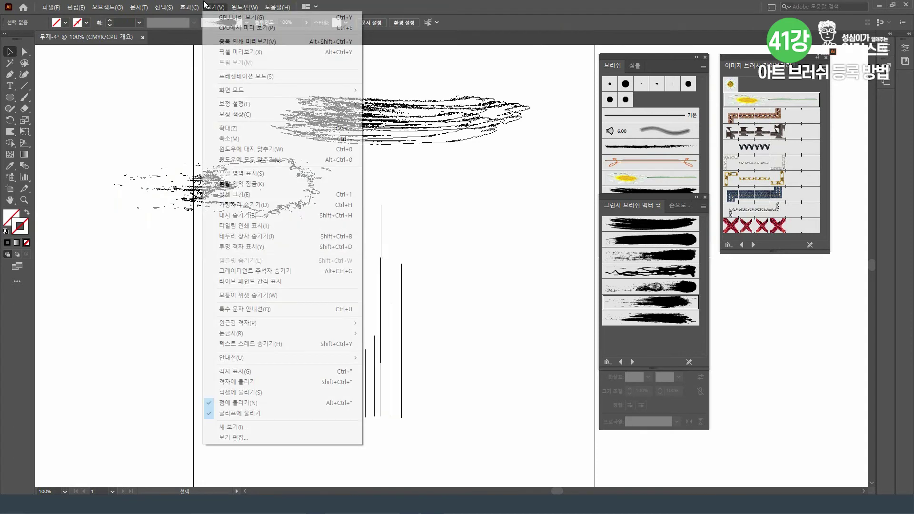
pyautogui.click(221, 18)
# - Group the grunge 06 shapes, overlap them on the thick stroke's left end, and flatten them to about 23 mm high
pyautogui.moveTo(95, 156)
pyautogui.mouseDown()
pyautogui.moveTo(182, 196)
pyautogui.moveTo(335, 237)
pyautogui.mouseUp()
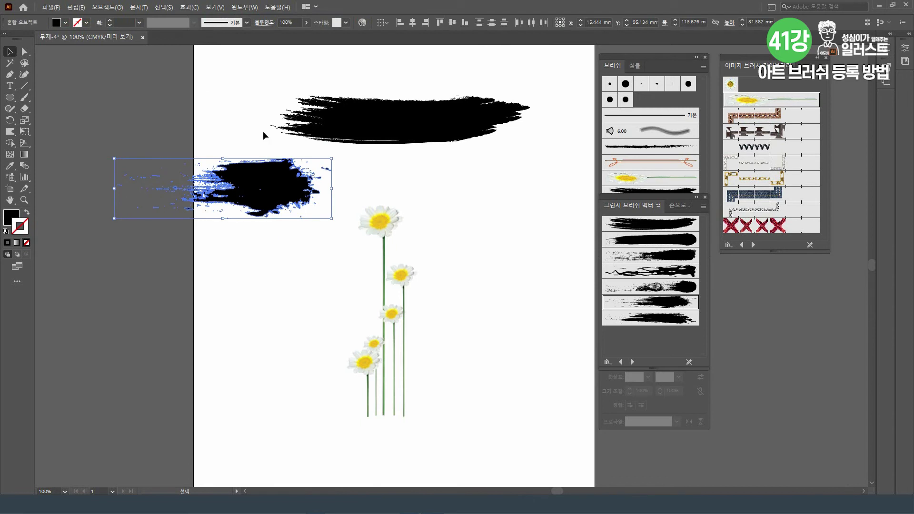
pyautogui.click(108, 7)
pyautogui.click(121, 51)
pyautogui.moveTo(246, 181)
pyautogui.mouseDown()
pyautogui.moveTo(371, 135)
pyautogui.moveTo(361, 131)
pyautogui.mouseUp()
pyautogui.moveTo(326, 157)
pyautogui.mouseDown()
pyautogui.moveTo(325, 142)
pyautogui.moveTo(354, 125)
pyautogui.mouseUp()
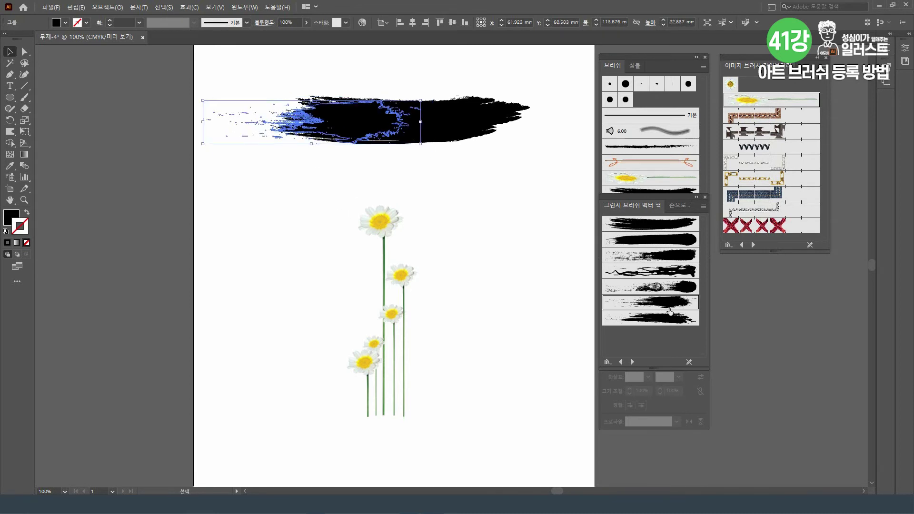
# - Place the last grunge vector pack brush as artwork at the artboard's left edge, ungroup it and deselect
pyautogui.moveTo(679, 323)
pyautogui.mouseDown()
pyautogui.moveTo(496, 296)
pyautogui.moveTo(243, 206)
pyautogui.moveTo(247, 225)
pyautogui.mouseUp()
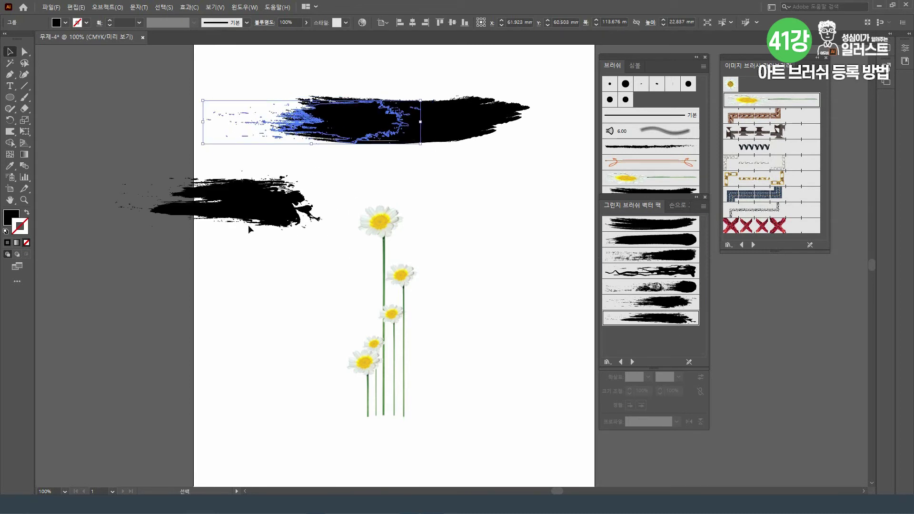
pyautogui.click(253, 224)
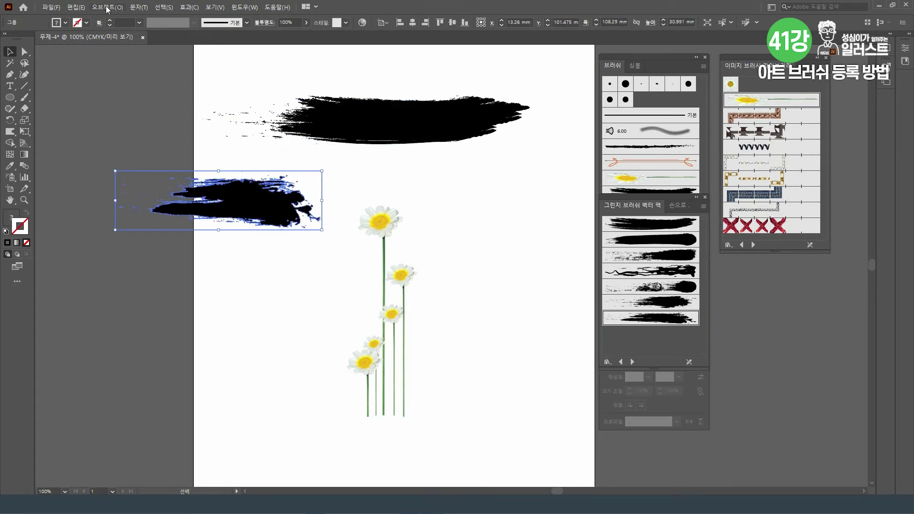
pyautogui.click(108, 7)
pyautogui.click(121, 62)
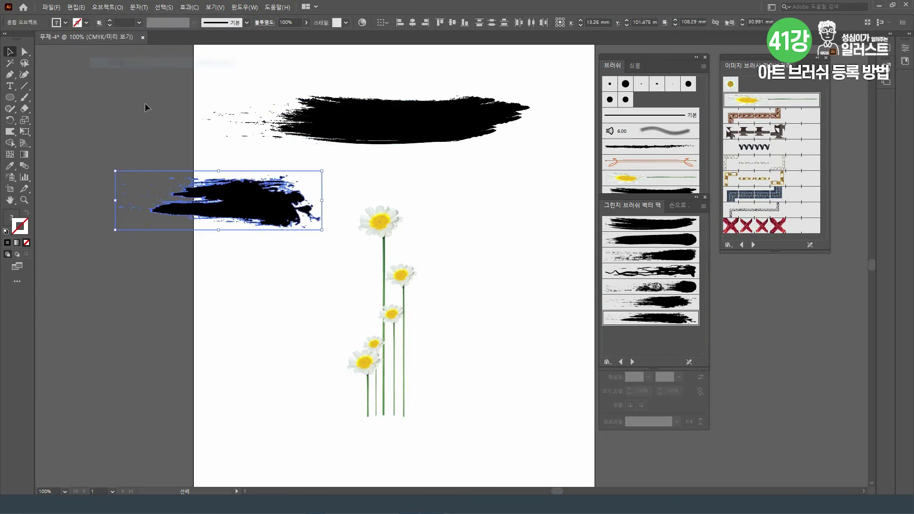
pyautogui.click(151, 161)
# - Remove the bounding rectangle around the last grunge artwork in Outline view, and switch back to GPU Preview
pyautogui.click(215, 7)
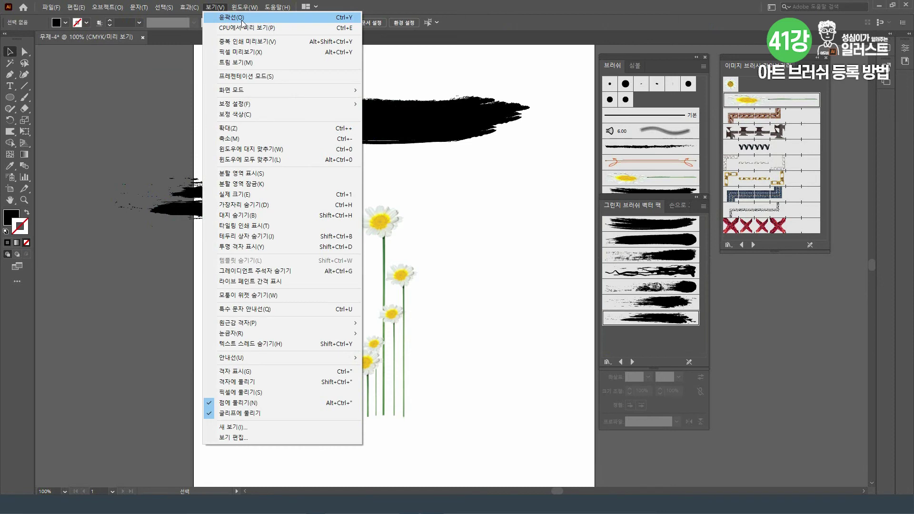
pyautogui.click(223, 16)
pyautogui.click(322, 177)
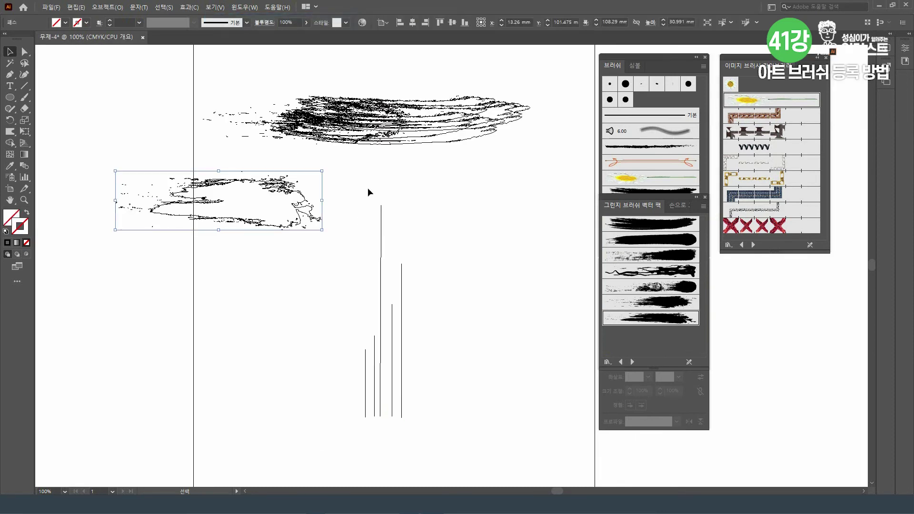
pyautogui.press('Delete')
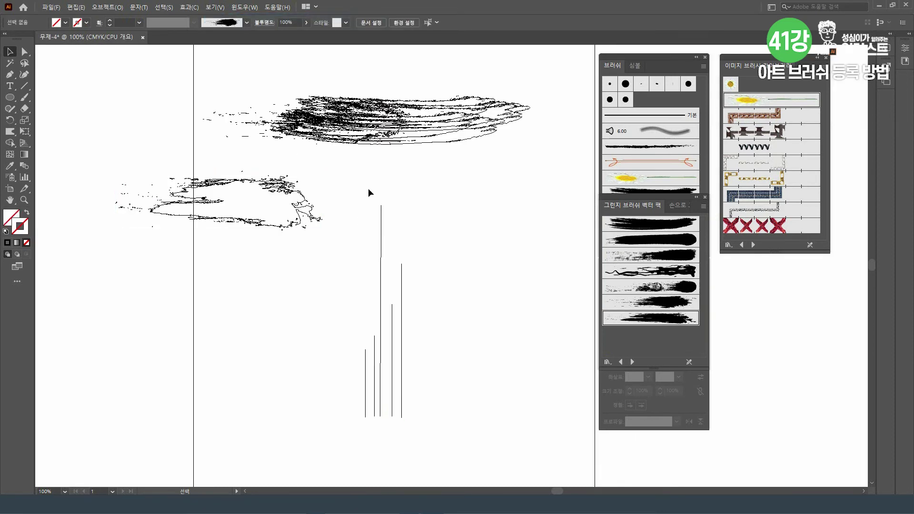
pyautogui.click(215, 7)
pyautogui.click(232, 18)
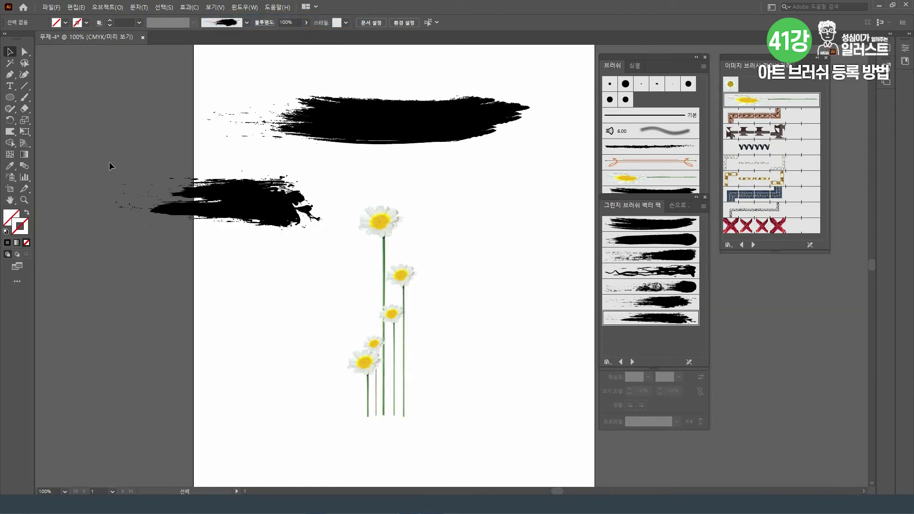
# - Group the last grunge shapes, overlap them on the thick stroke's right end, and enlarge the group slightly toward its lower left
pyautogui.moveTo(105, 167); pyautogui.dragTo(340, 250)
pyautogui.click(108, 7)
pyautogui.click(119, 52)
pyautogui.moveTo(260, 205); pyautogui.dragTo(494, 119)
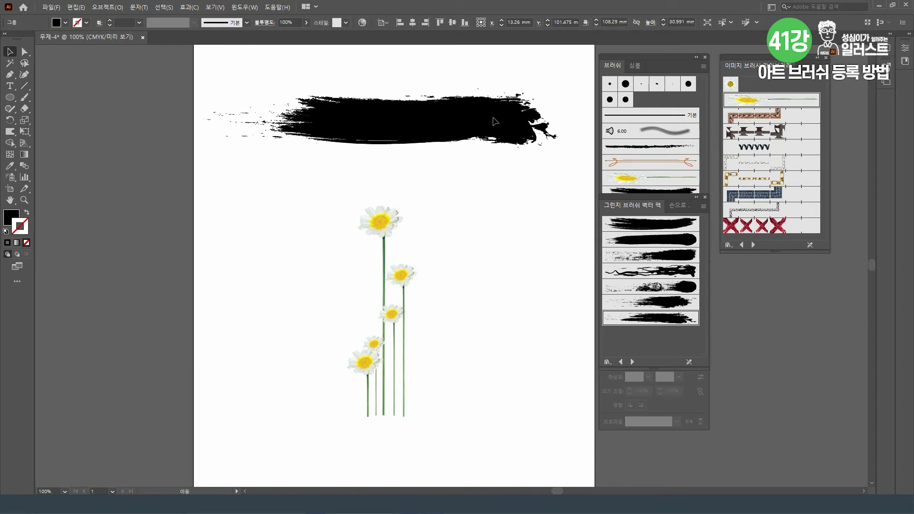
pyautogui.moveTo(352, 148); pyautogui.dragTo(317, 155)
pyautogui.click(532, 208)
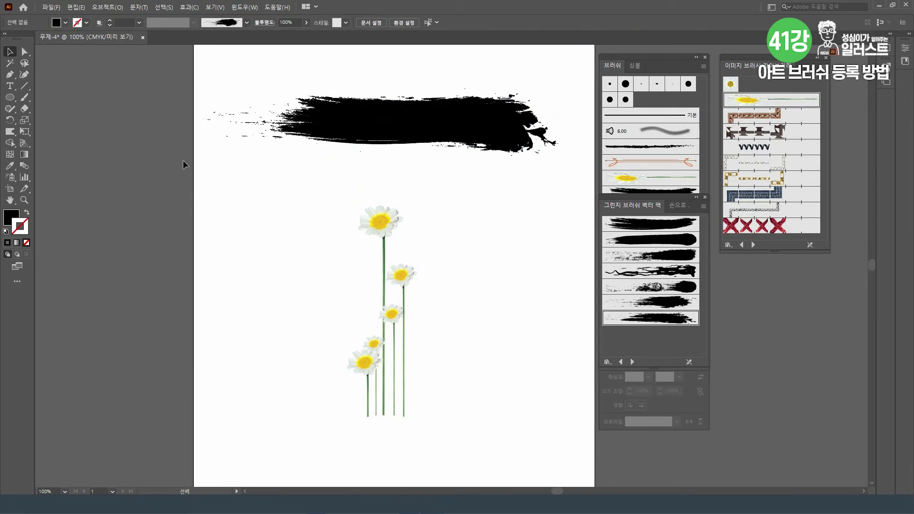
# - Unite all the overlapping black brush artwork into one shape with Pathfinder, and close the two brush library panels
pyautogui.moveTo(181, 70)
pyautogui.mouseDown()
pyautogui.moveTo(491, 169)
pyautogui.moveTo(575, 171)
pyautogui.mouseUp()
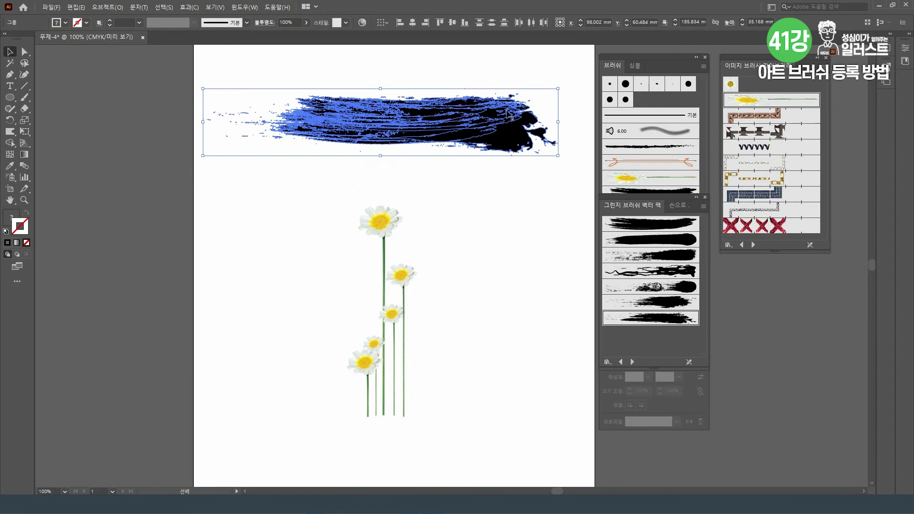
pyautogui.click(245, 8)
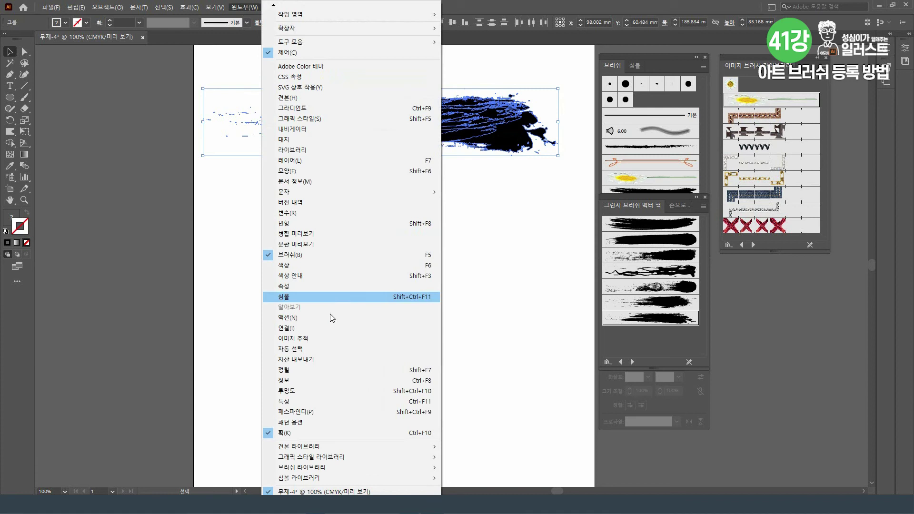
pyautogui.click(359, 412)
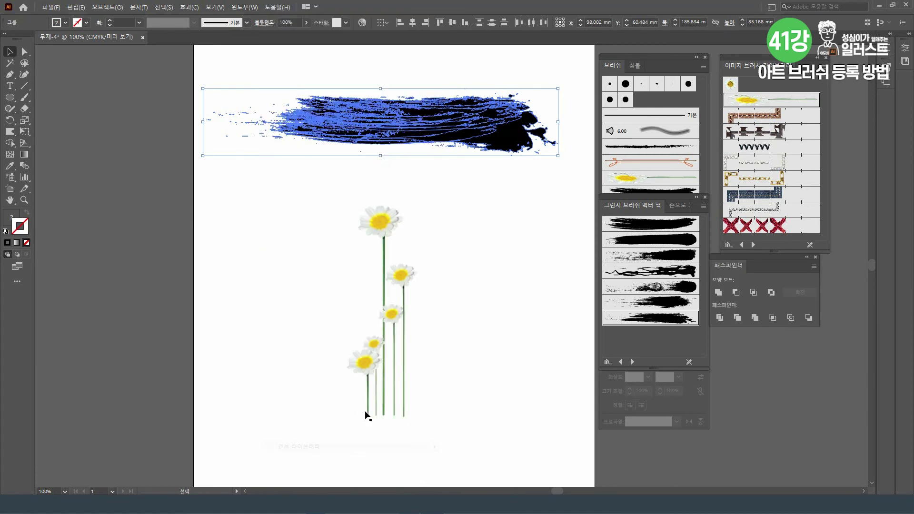
pyautogui.click(721, 293)
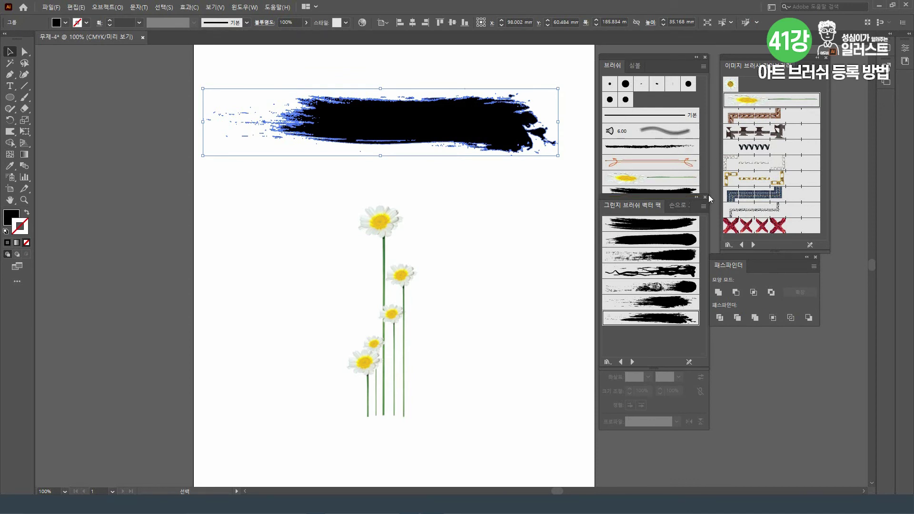
pyautogui.click(706, 197)
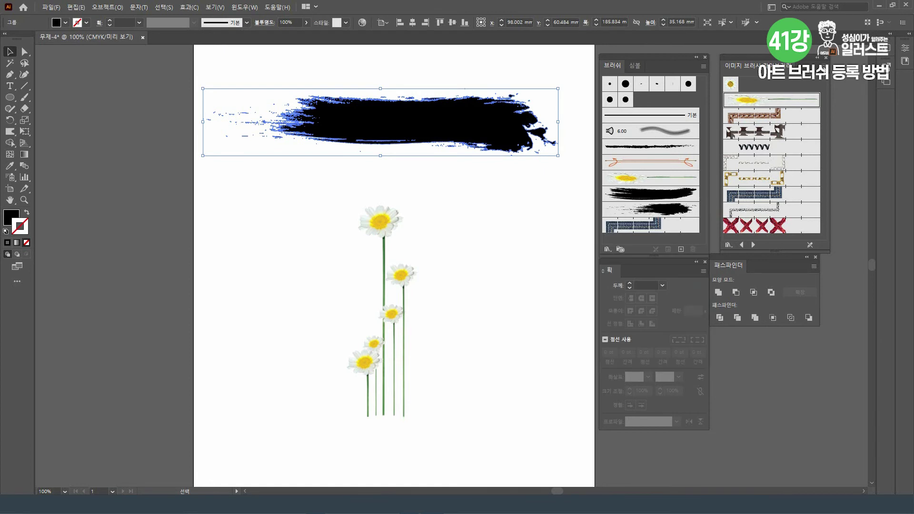
pyautogui.click(828, 57)
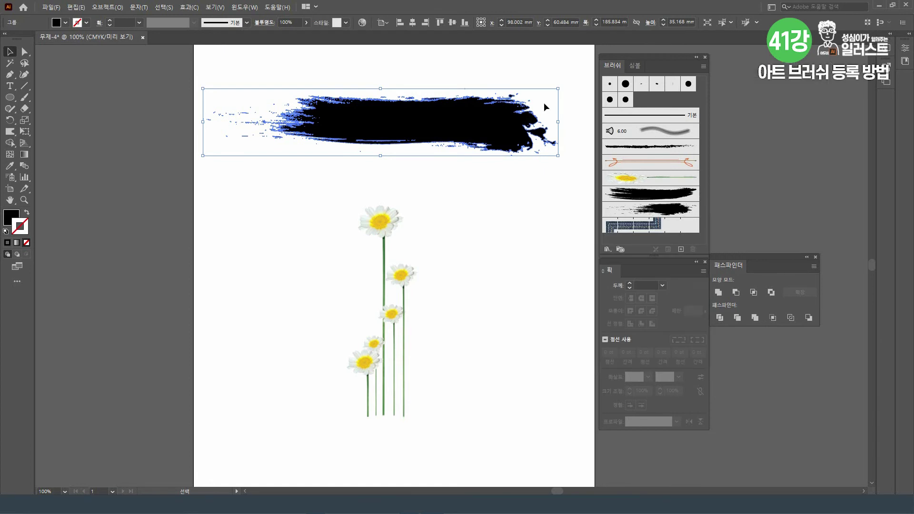
# - Start a new art brush from the united black stroke, with scaling set to stretch to fit the stroke length
pyautogui.moveTo(367, 123); pyautogui.dragTo(658, 145)
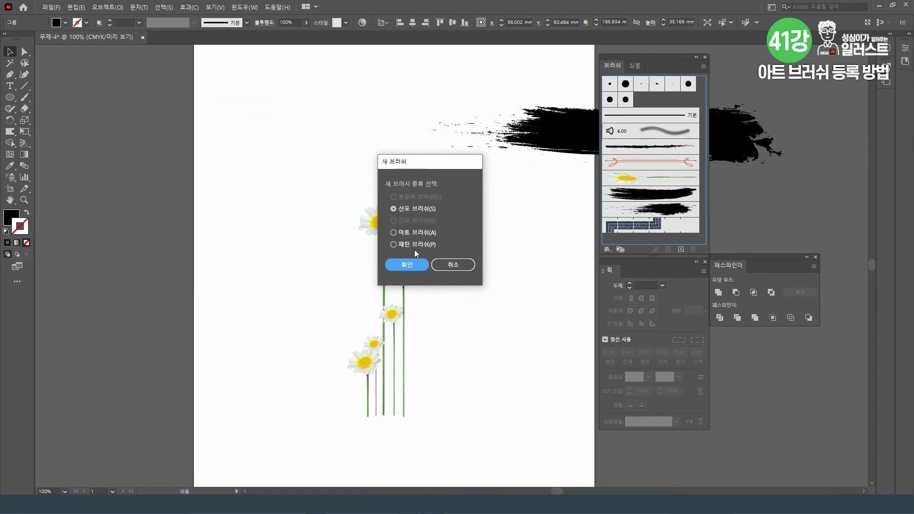
pyautogui.click(421, 235)
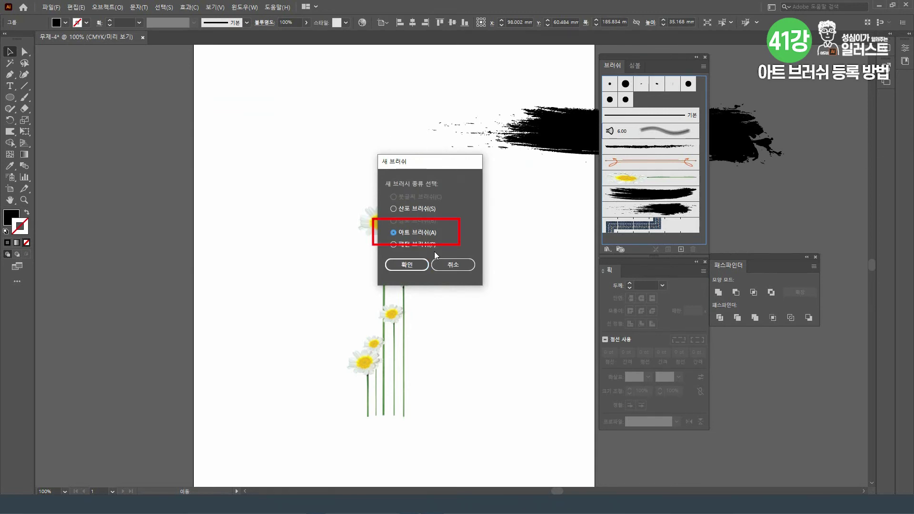
pyautogui.click(408, 265)
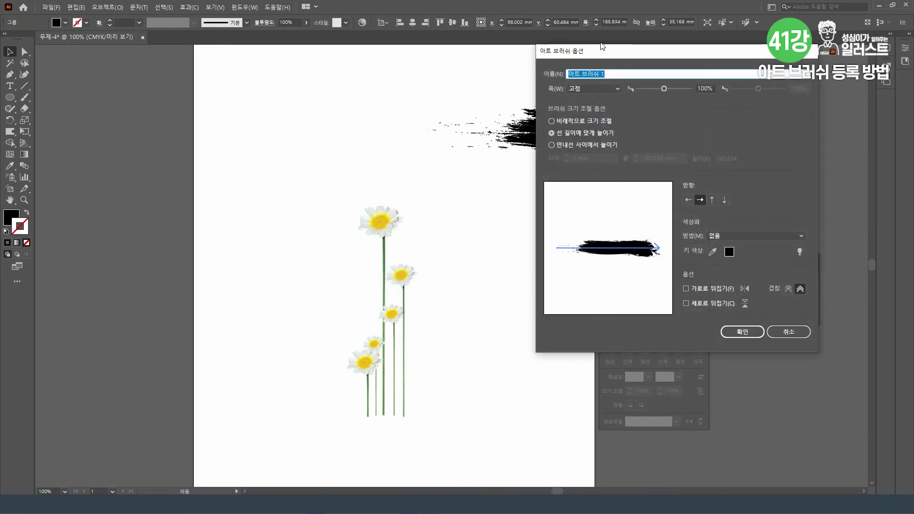
pyautogui.moveTo(607, 50)
pyautogui.mouseDown()
pyautogui.moveTo(430, 53)
pyautogui.moveTo(438, 53)
pyautogui.mouseUp()
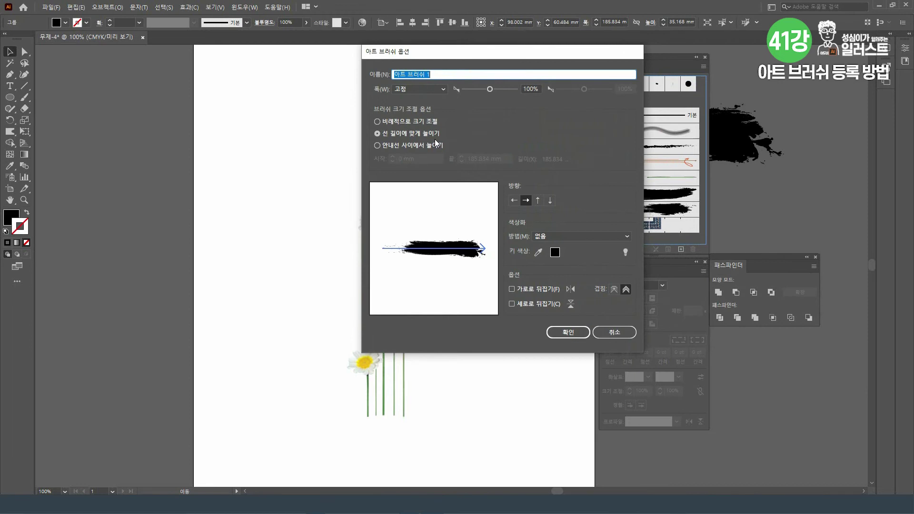
pyautogui.click(393, 135)
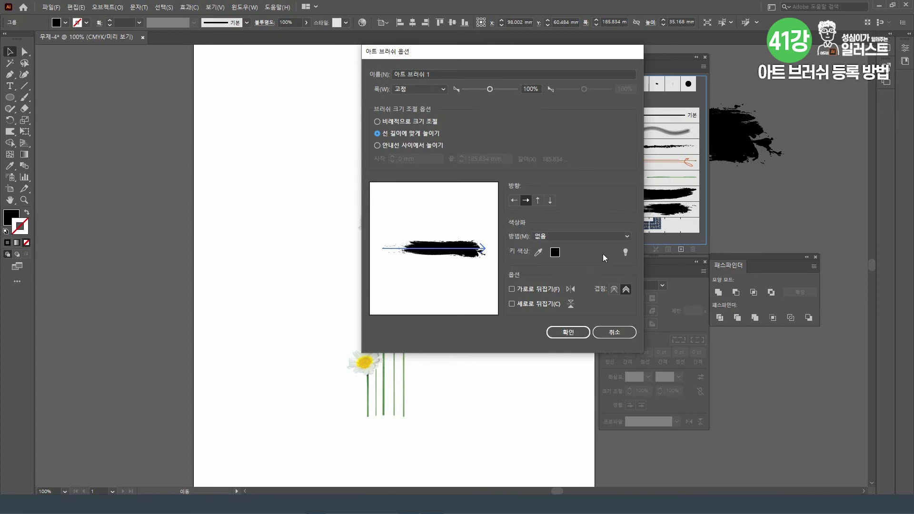
# - Check the colorization tips, save the new art brush with the Hue Shift (색조 이동) method, and enlarge the brush list
pyautogui.click(565, 237)
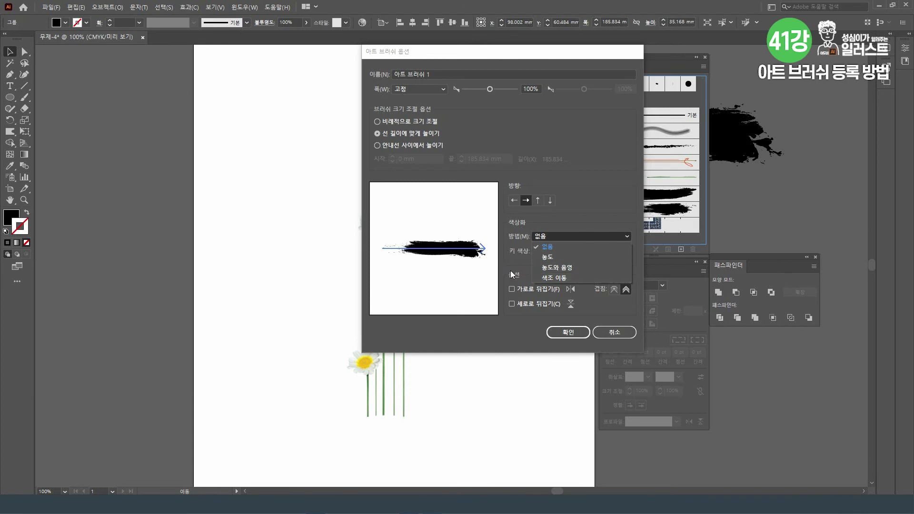
pyautogui.click(565, 242)
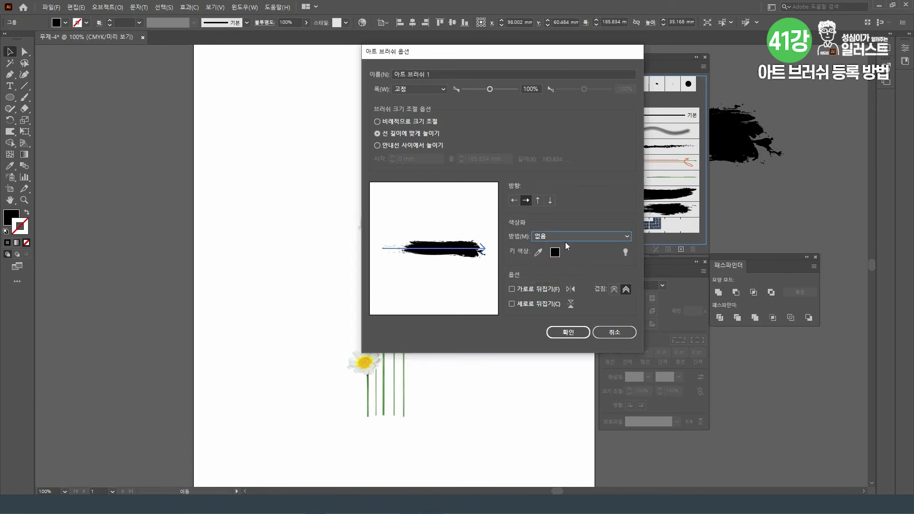
pyautogui.click(626, 255)
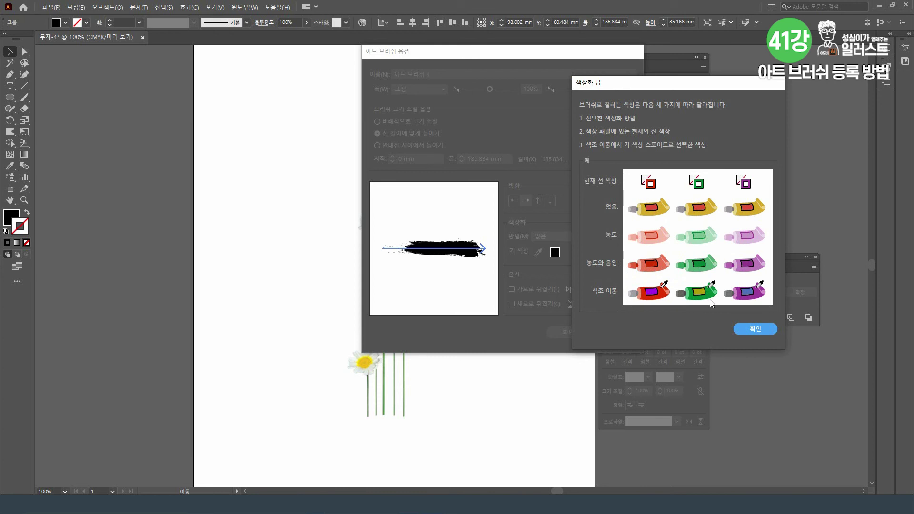
pyautogui.click(757, 328)
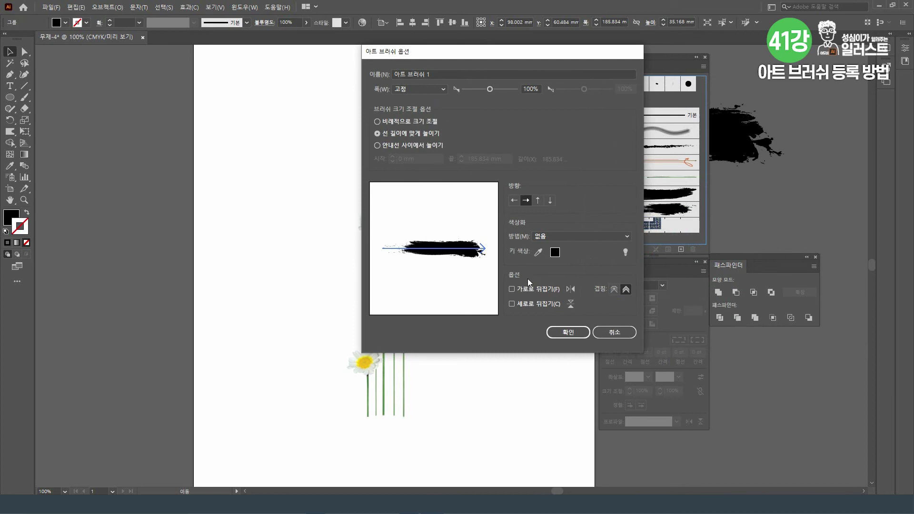
pyautogui.click(574, 237)
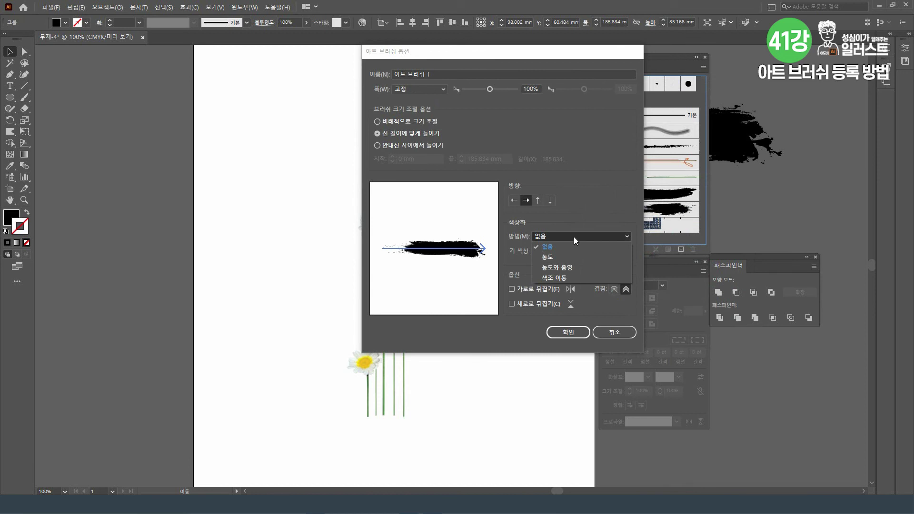
pyautogui.click(592, 281)
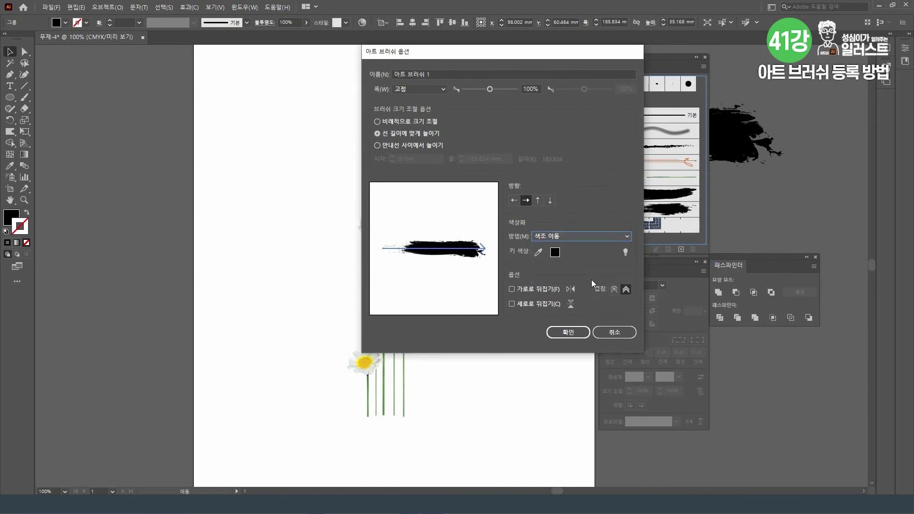
pyautogui.click(570, 333)
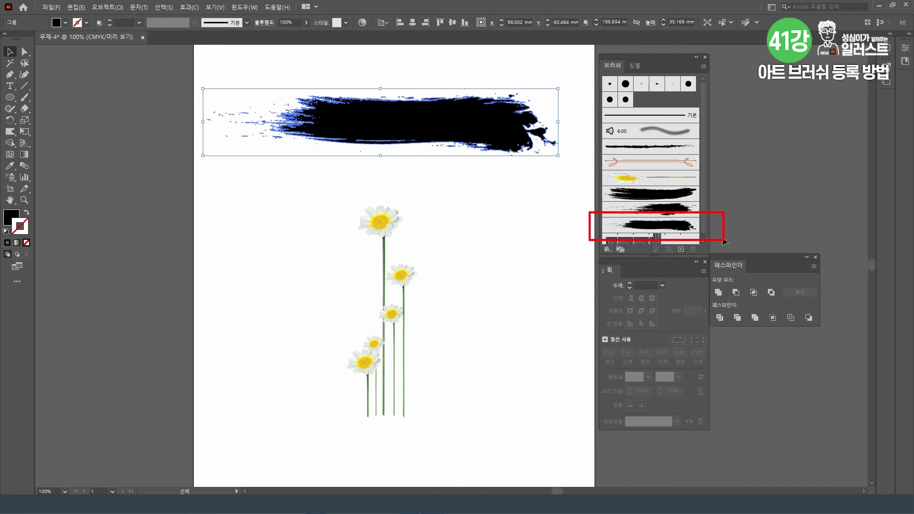
pyautogui.moveTo(705, 256); pyautogui.dragTo(705, 286)
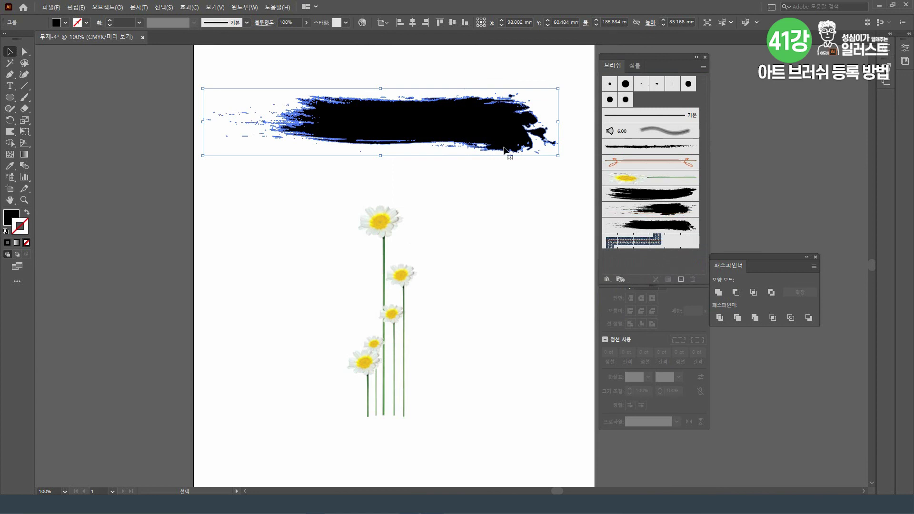
# - Delete the source stroke artwork and draw a circle about 137 mm in diameter around the daisies
pyautogui.press('Delete')
pyautogui.moveTo(461, 274); pyautogui.dragTo(467, 210)
pyautogui.click(13, 101)
pyautogui.moveTo(273, 101); pyautogui.dragTo(485, 348)
pyautogui.click(10, 52)
pyautogui.moveTo(405, 235); pyautogui.dragTo(399, 244)
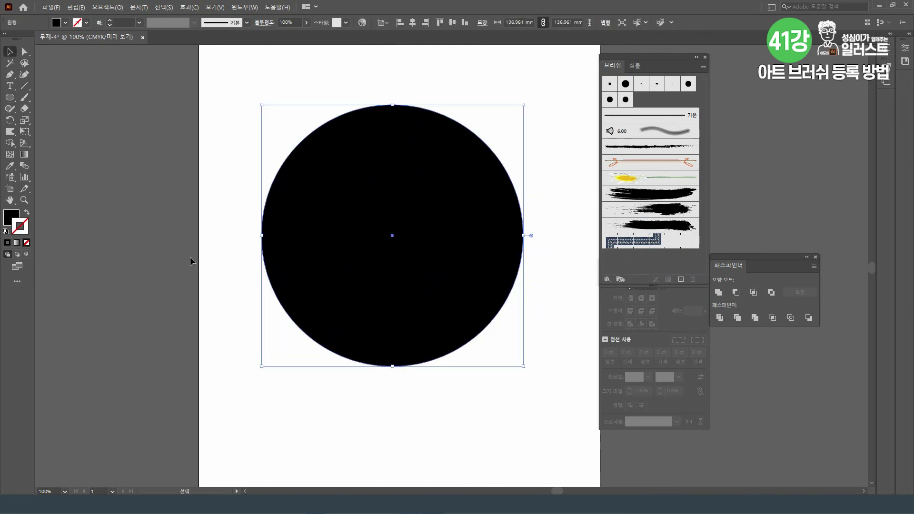
# - Remove the circle's fill and apply the new black grunge art brush to its outline
pyautogui.click(11, 216)
pyautogui.click(26, 243)
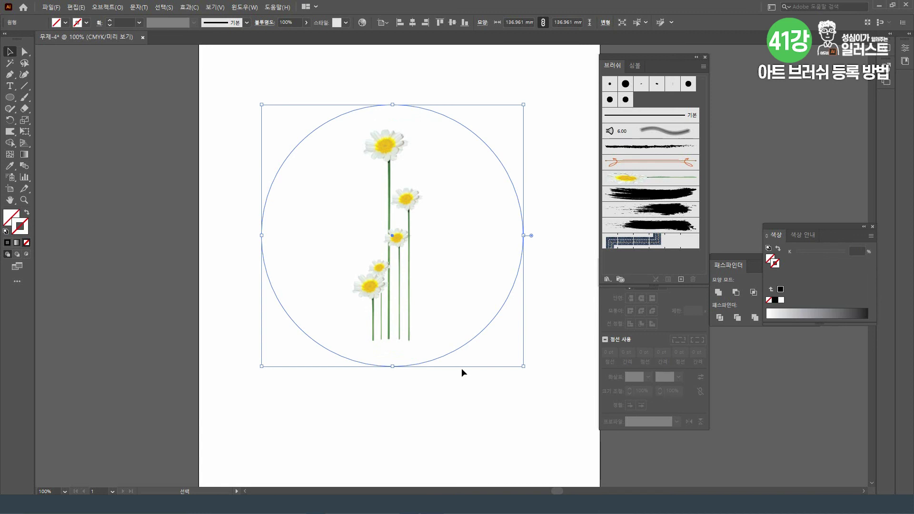
pyautogui.click(675, 227)
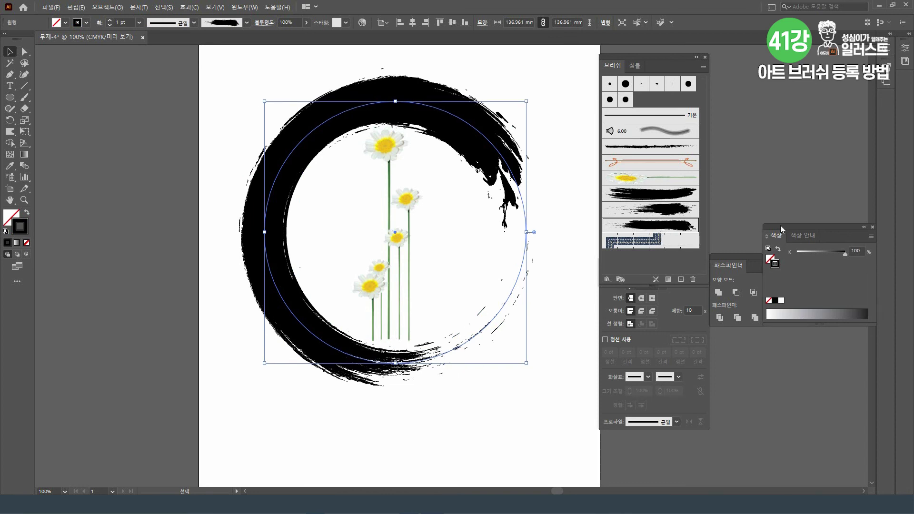
# - Switch the color sliders to CMYK and recolor the circle's brush stroke yellow-green, about C 51, M 0, Y 100, K 0
pyautogui.moveTo(781, 225); pyautogui.dragTo(728, 153)
pyautogui.click(817, 163)
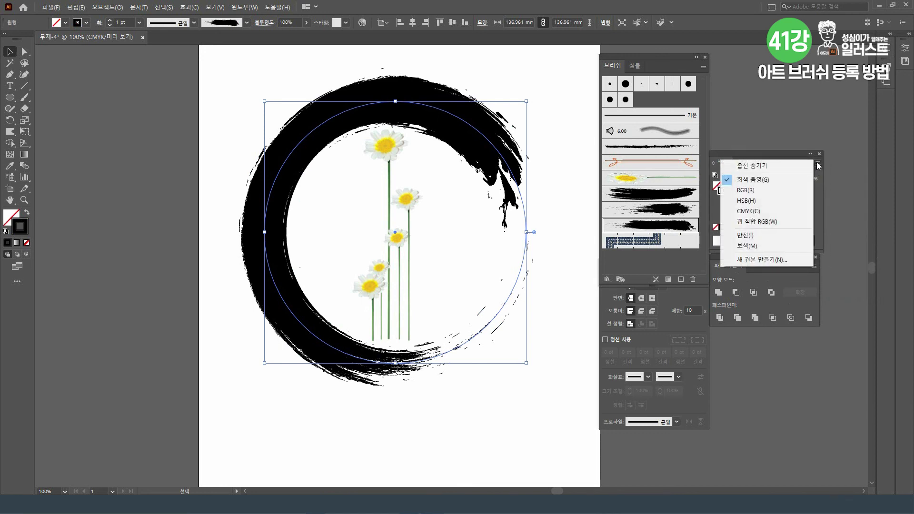
pyautogui.click(792, 221)
pyautogui.click(740, 239)
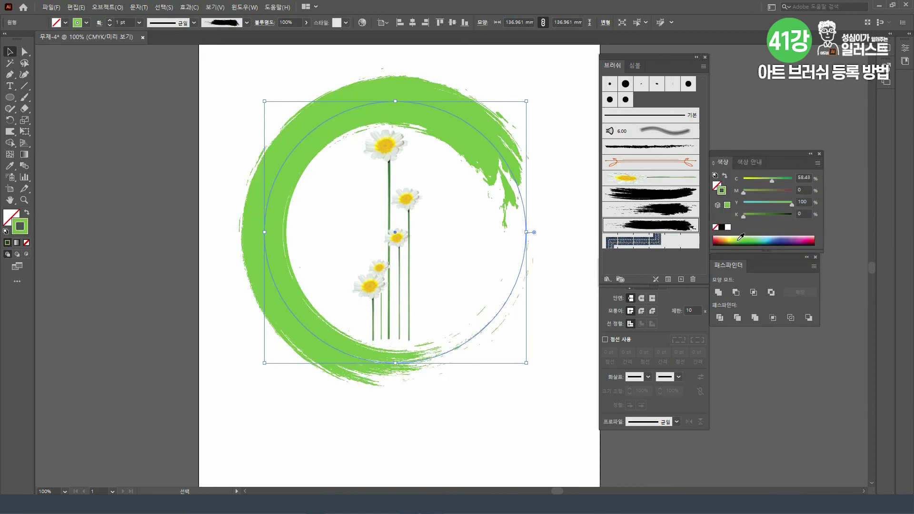
pyautogui.click(737, 239)
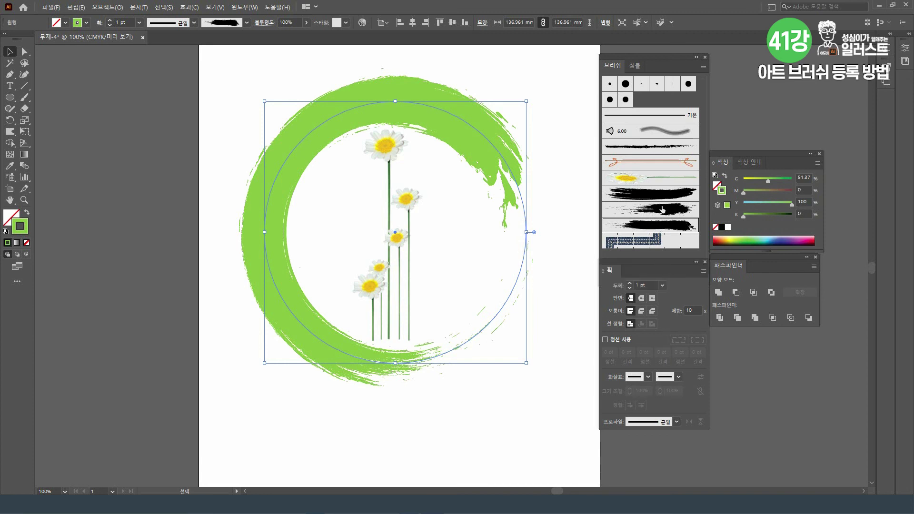
# - Reduce the new art brush's fixed width to 68% and apply the change to the existing circle stroke
pyautogui.click(664, 228)
pyautogui.doubleClick(666, 230)
pyautogui.moveTo(490, 89); pyautogui.dragTo(482, 89)
pyautogui.moveTo(483, 52); pyautogui.dragTo(573, 30)
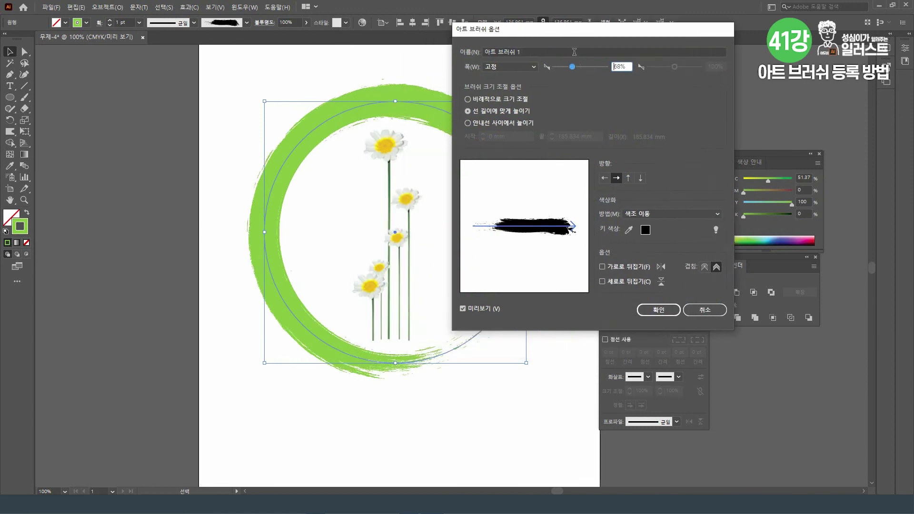
pyautogui.click(679, 313)
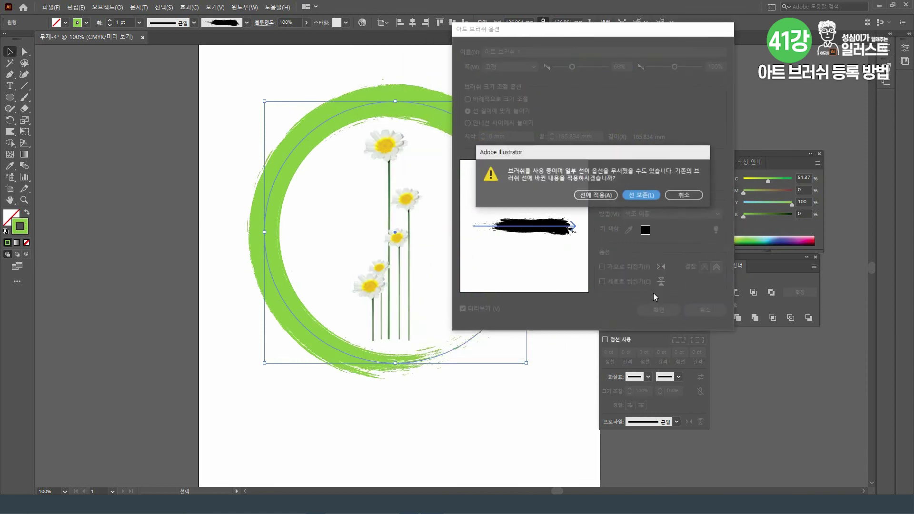
pyautogui.click(598, 195)
pyautogui.click(667, 319)
# - Set the circle's stroke weight to 0.8 pt and deselect it
pyautogui.moveTo(651, 284); pyautogui.dragTo(624, 275)
pyautogui.write('0.8')
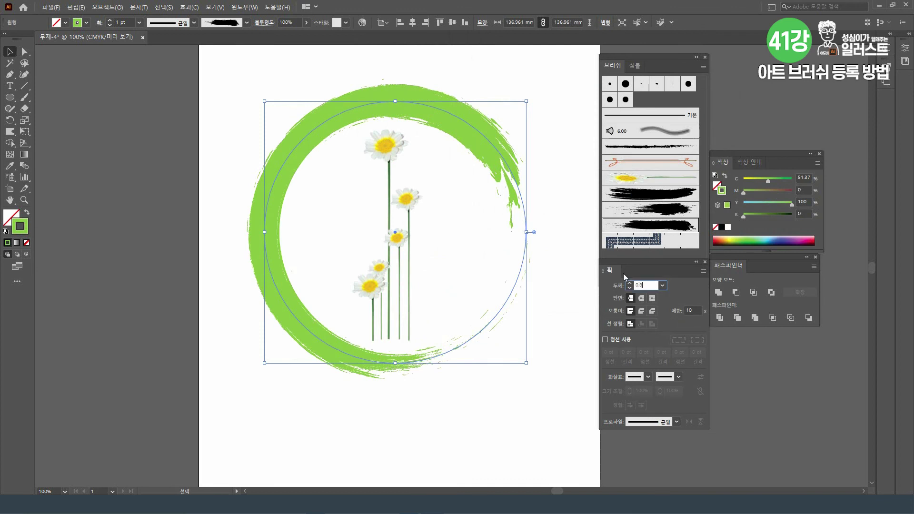
pyautogui.press('Return')
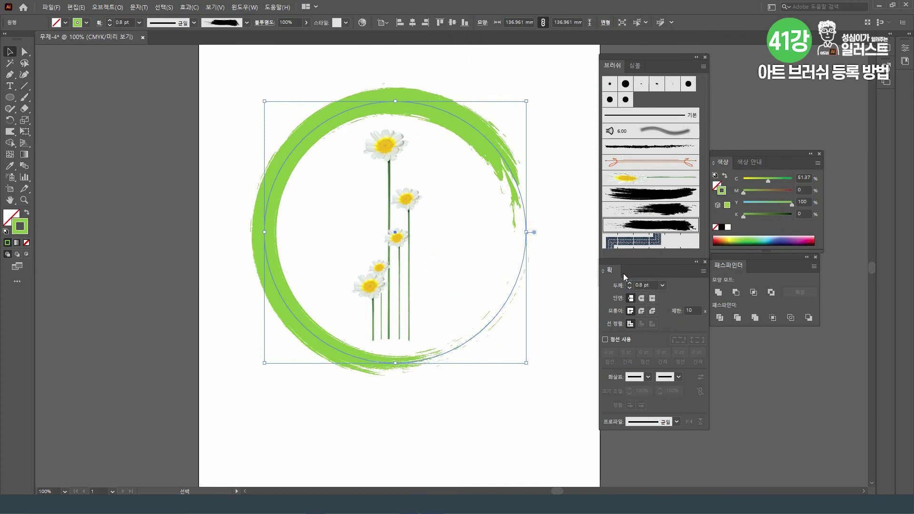
pyautogui.click(549, 359)
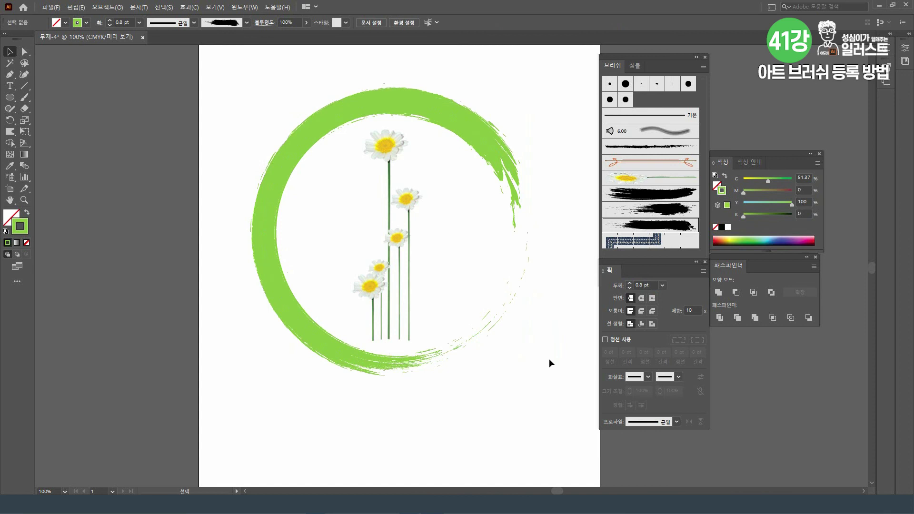